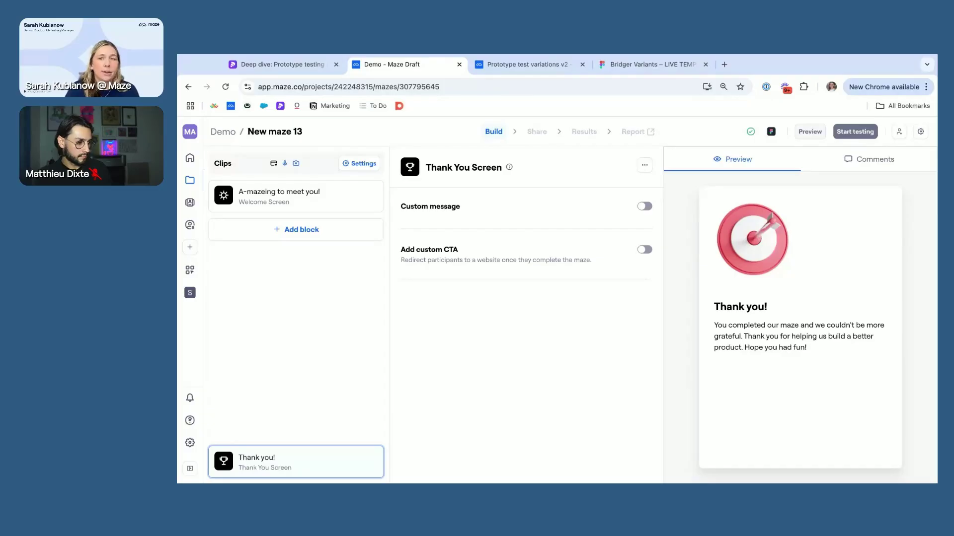
- Add a Variant Comparison block below the welcome screen
{"action": "left_click", "coordinate": [280, 204]}
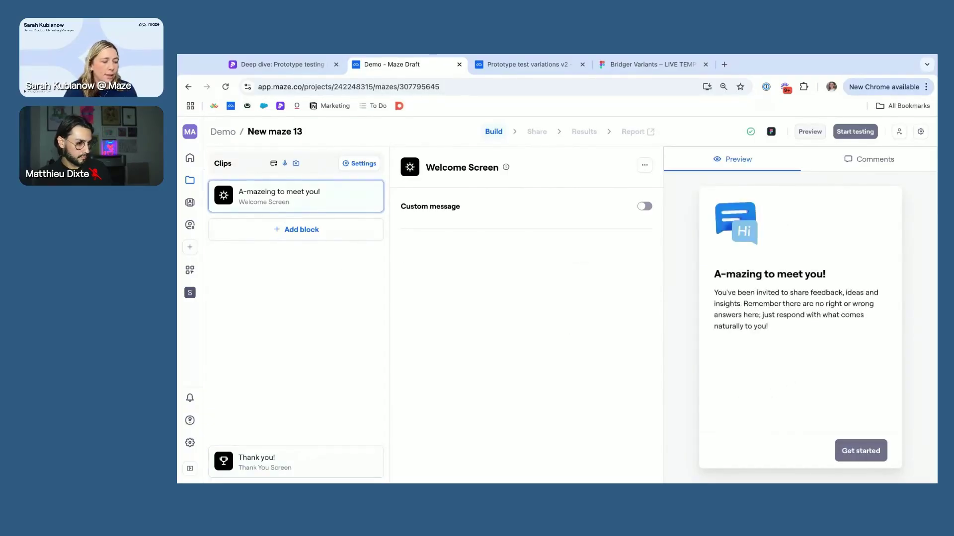
{"action": "left_click", "coordinate": [298, 235]}
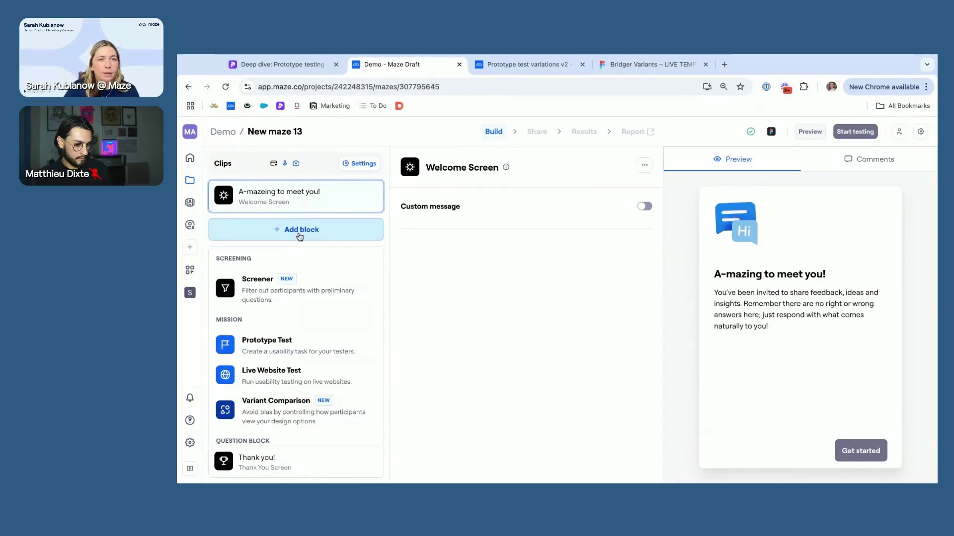
{"action": "scroll", "coordinate": [356, 330], "scroll_direction": "down", "scroll_amount": 1}
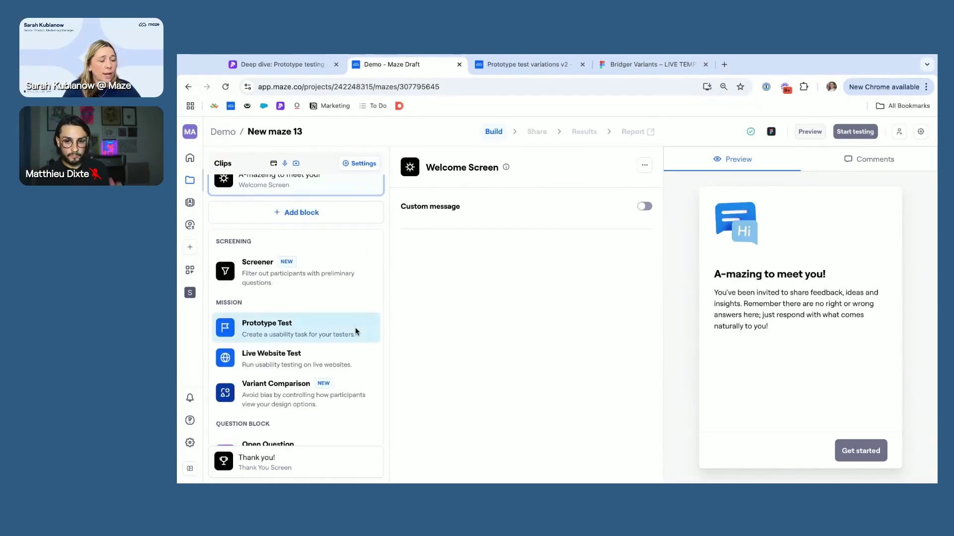
{"action": "scroll", "coordinate": [356, 330], "scroll_direction": "down", "scroll_amount": 1}
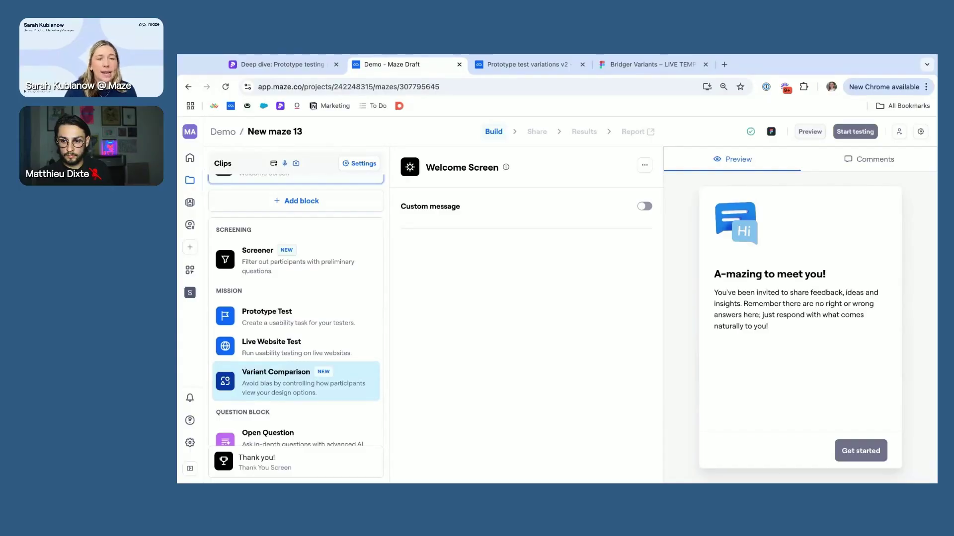
{"action": "left_click", "coordinate": [295, 381]}
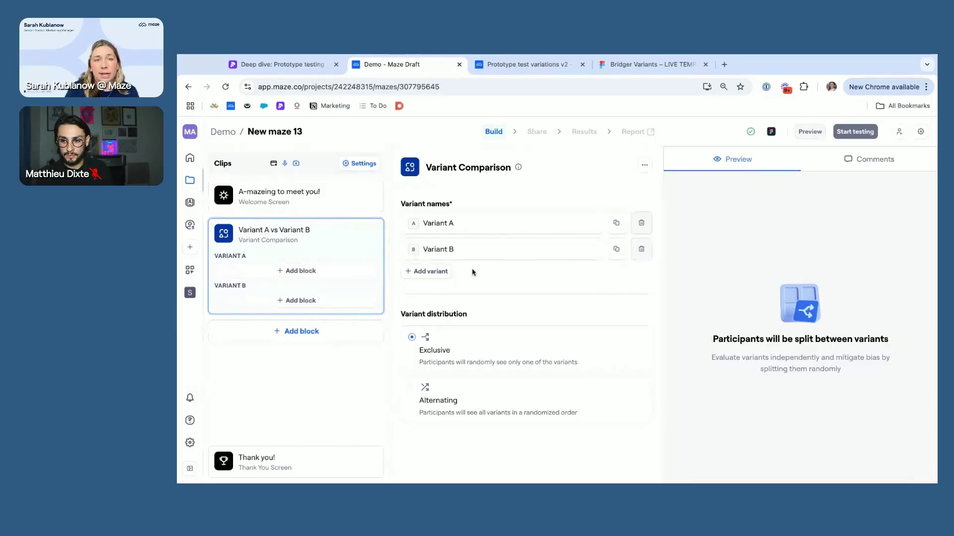
- Add a third variant, Variant C, to the comparison and place a Prototype Test block under Variant A
{"action": "left_click", "coordinate": [447, 272]}
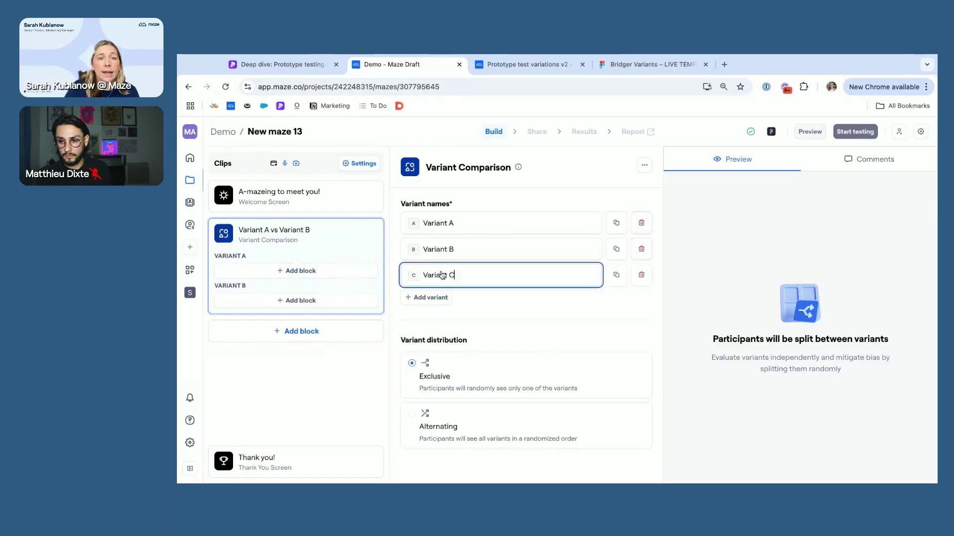
{"action": "left_click", "coordinate": [330, 276]}
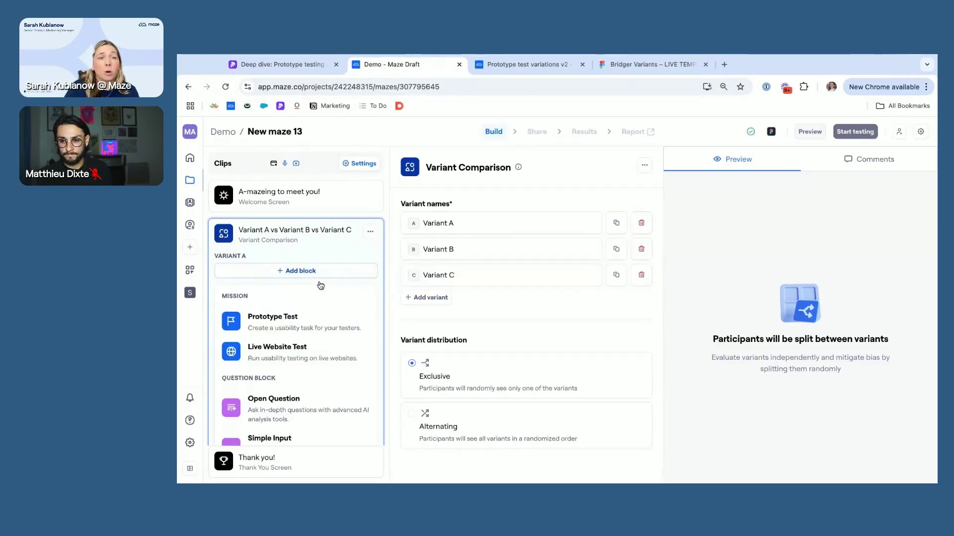
{"action": "left_click", "coordinate": [300, 322]}
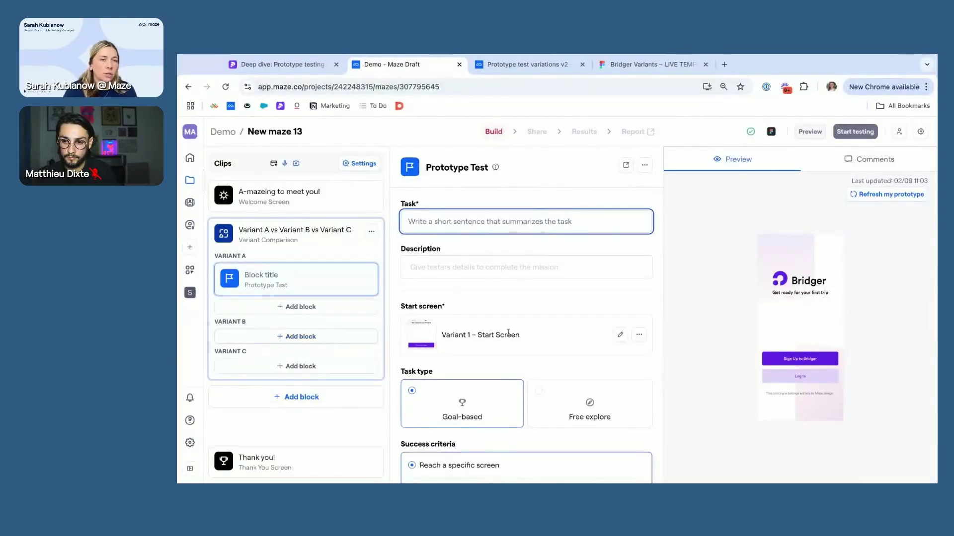
- Delete the Variant Comparison block together with all its variants and blocks
{"action": "left_click", "coordinate": [370, 231]}
{"action": "left_click", "coordinate": [302, 254]}
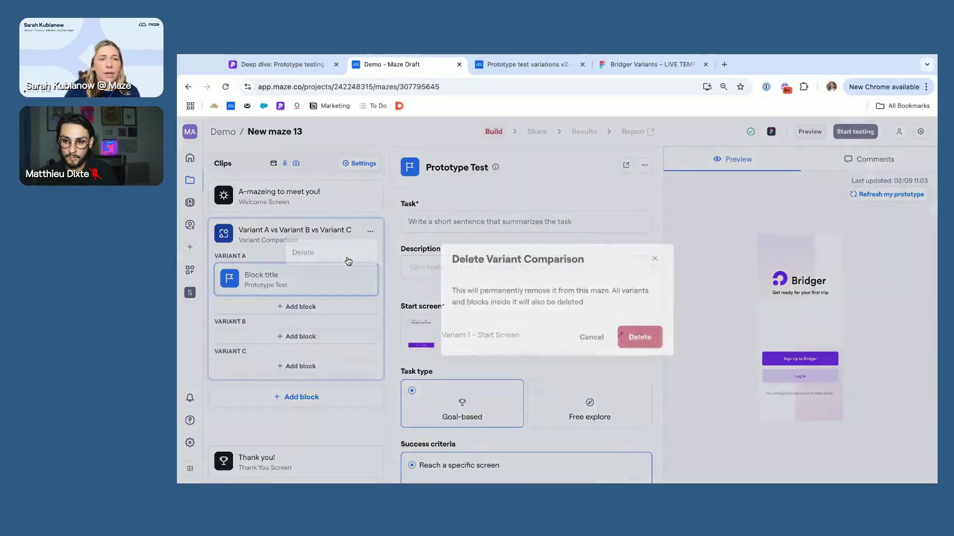
{"action": "left_click", "coordinate": [640, 337]}
- Add a Prototype Test block directly below the welcome screen
{"action": "left_click", "coordinate": [300, 229]}
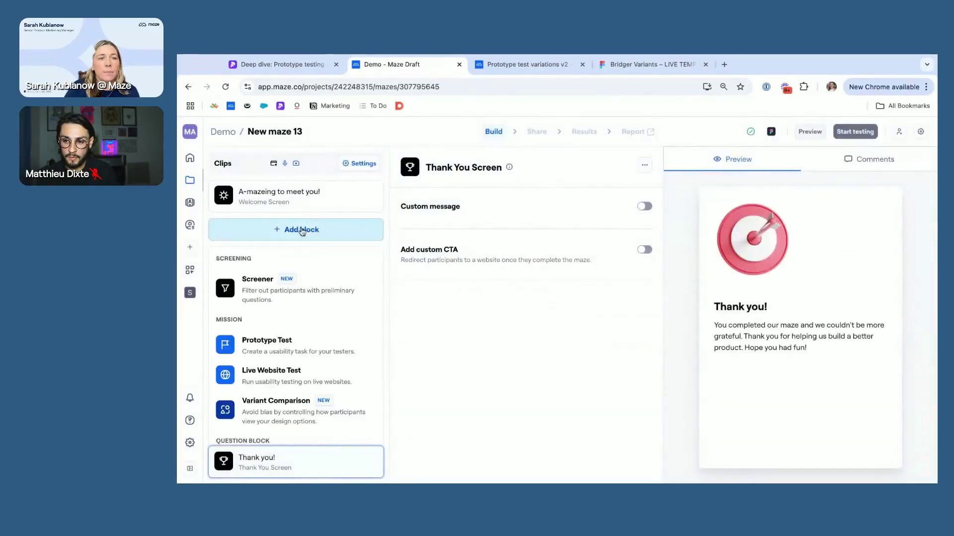
{"action": "left_click", "coordinate": [292, 347]}
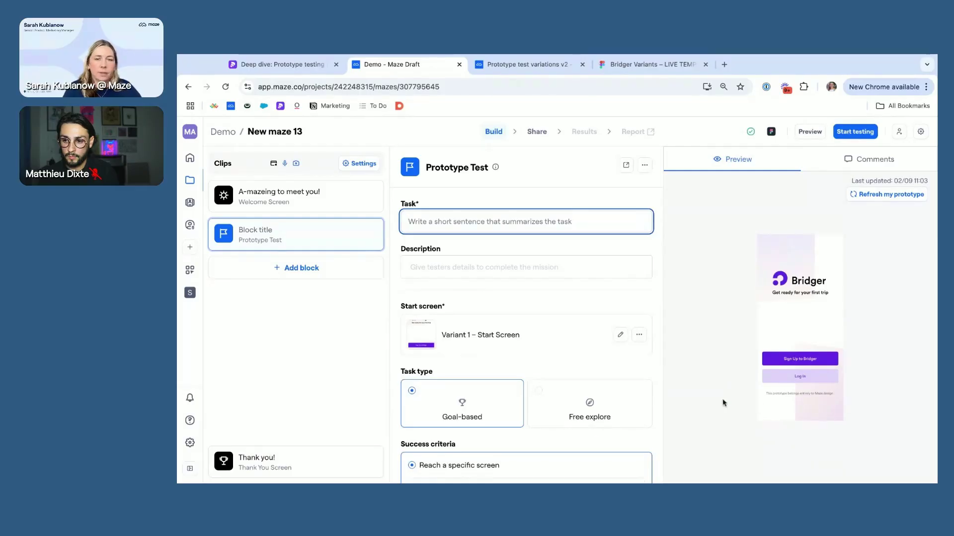
- Try the Free explore task type with the task "Explore the new interface", and clear the task text again
{"action": "scroll", "coordinate": [649, 371], "scroll_direction": "down", "scroll_amount": 1}
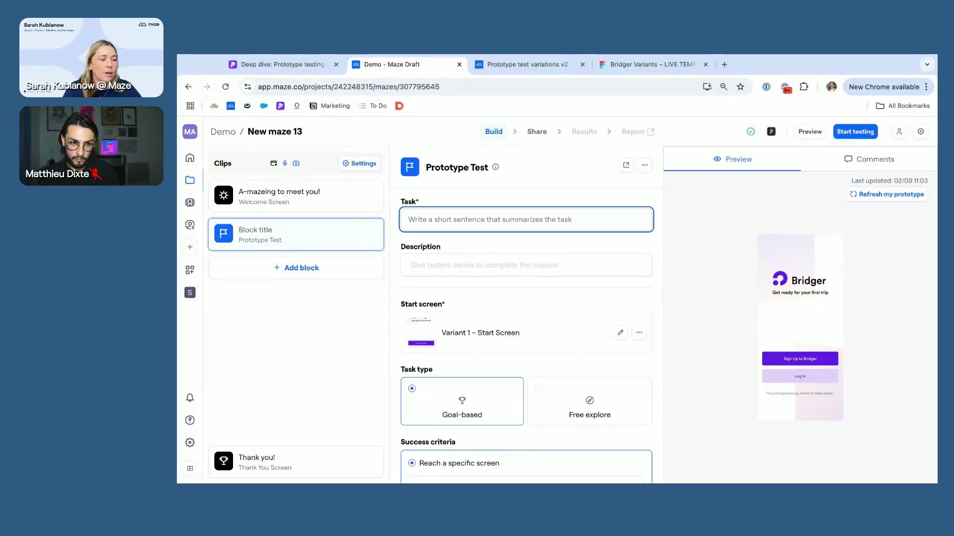
{"action": "scroll", "coordinate": [526, 332], "scroll_direction": "down", "scroll_amount": 5}
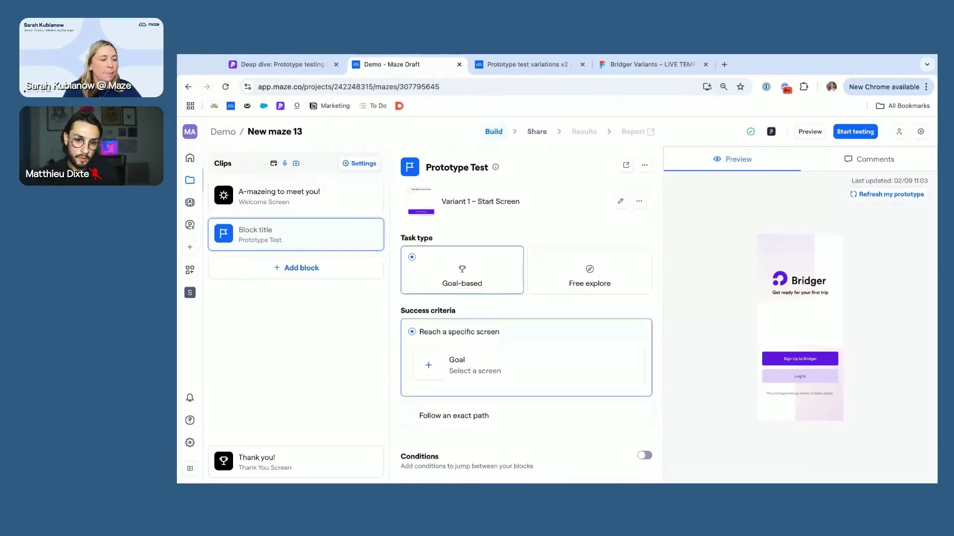
{"action": "left_click", "coordinate": [617, 274]}
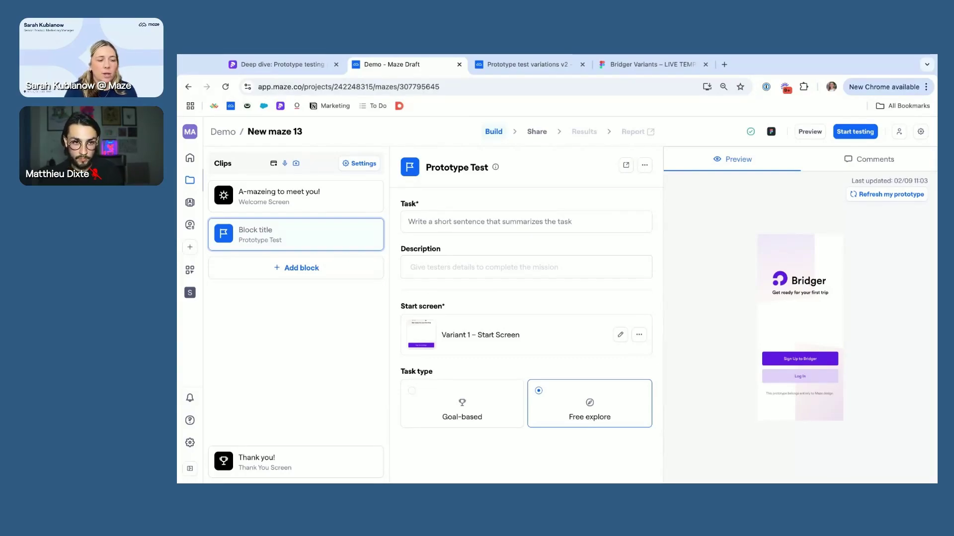
{"action": "left_click", "coordinate": [567, 225]}
{"action": "type", "text": "Explore the new interface"}
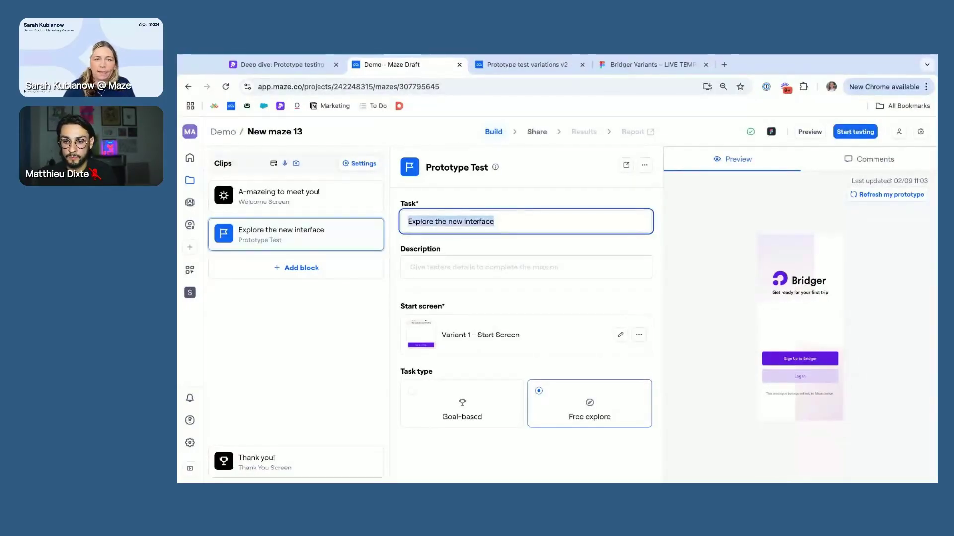
{"action": "key", "text": "BackSpace"}
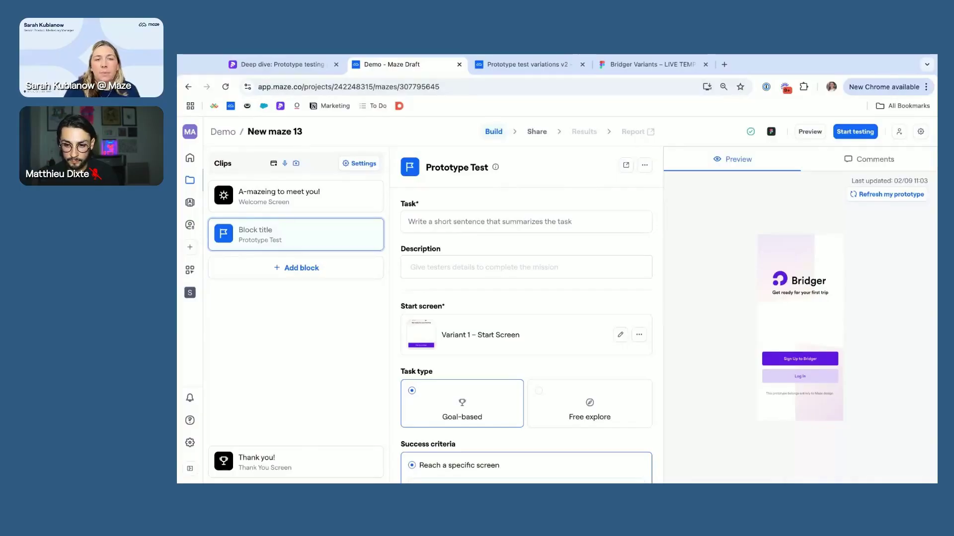
- Set the goal-based prototype test's success criteria to follow an exact path
{"action": "scroll", "coordinate": [526, 322], "scroll_direction": "down", "scroll_amount": 3}
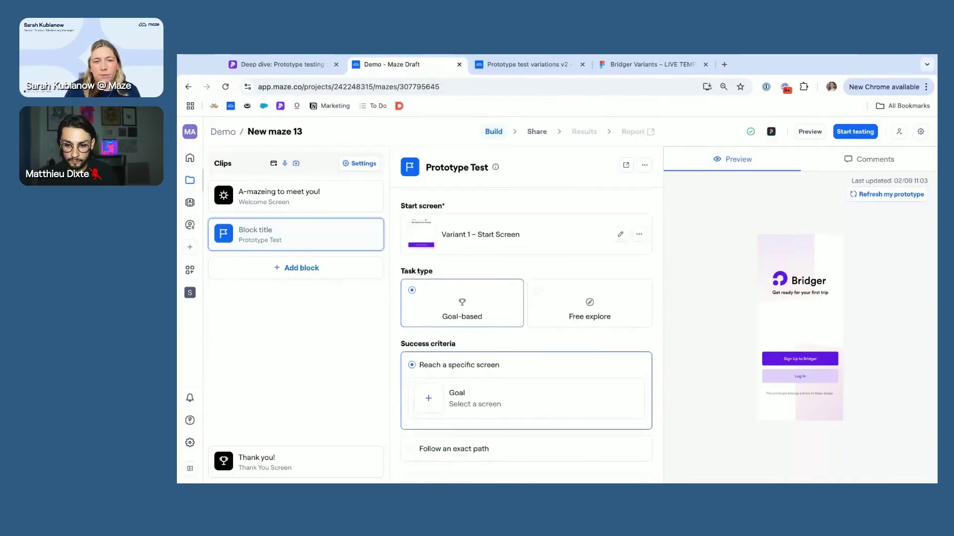
{"action": "scroll", "coordinate": [526, 322], "scroll_direction": "down", "scroll_amount": 1}
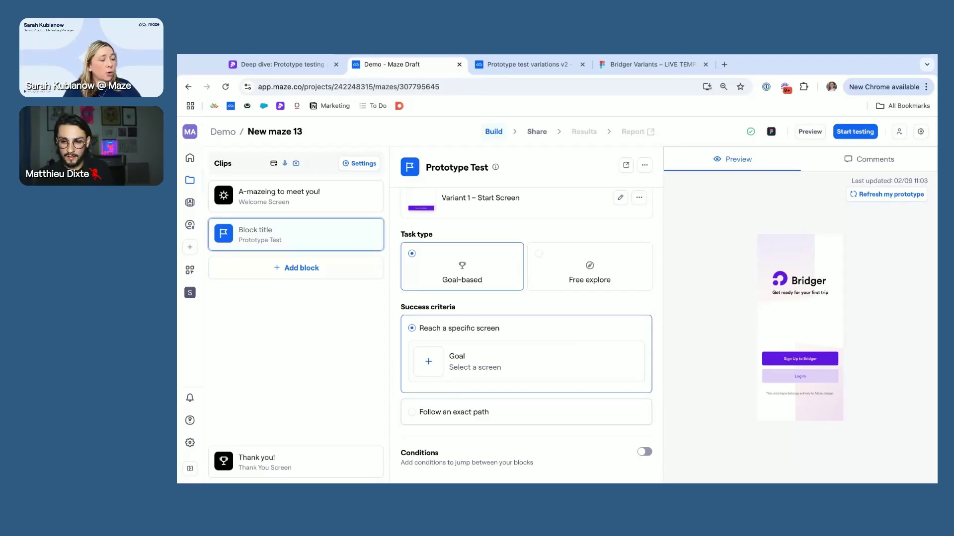
{"action": "left_click", "coordinate": [453, 412]}
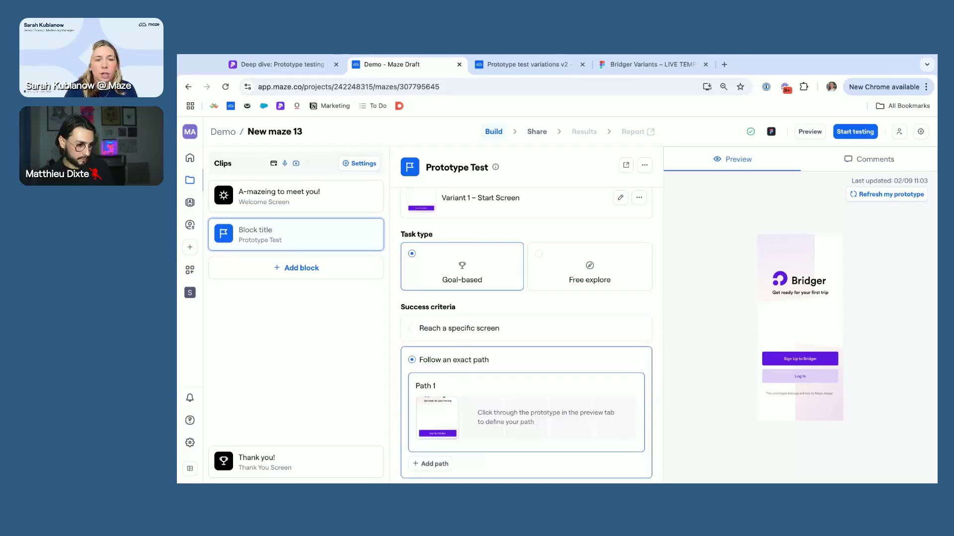
- Define Path 1 in the prototype preview: sign up to Bridger, open the side menu, go to Messages, write a reply and send it
{"action": "scroll", "coordinate": [526, 387], "scroll_direction": "down", "scroll_amount": 1}
{"action": "scroll", "coordinate": [526, 335], "scroll_direction": "down", "scroll_amount": 1}
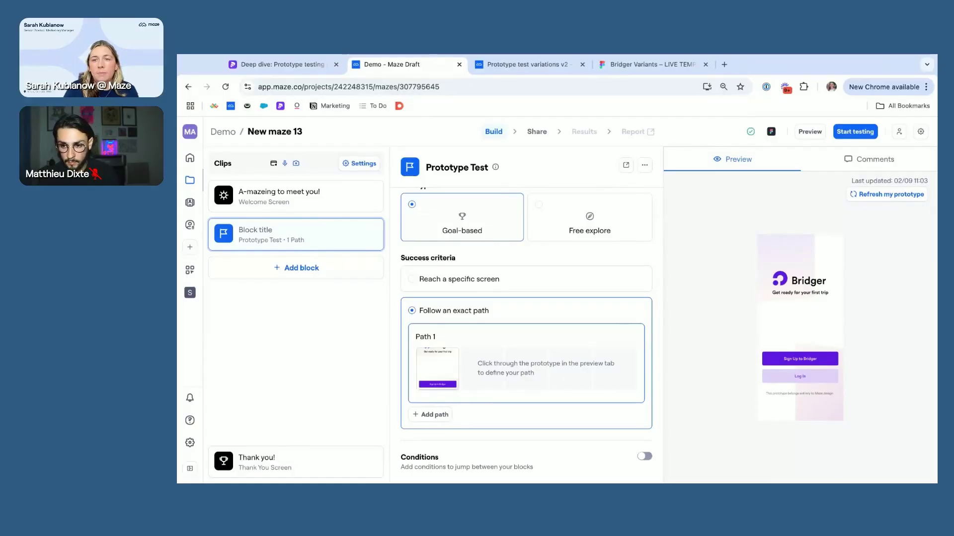
{"action": "left_click", "coordinate": [800, 359]}
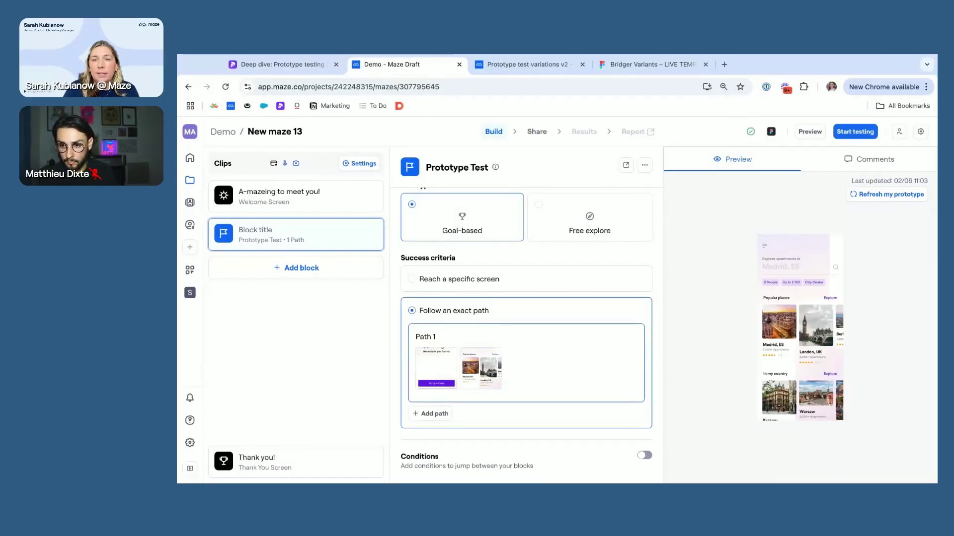
{"action": "left_click", "coordinate": [765, 246]}
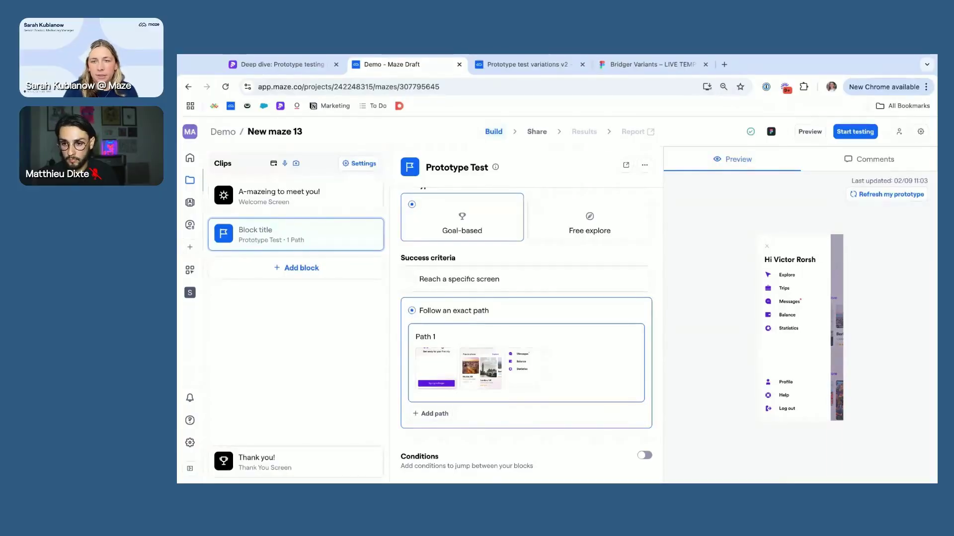
{"action": "left_click", "coordinate": [789, 302]}
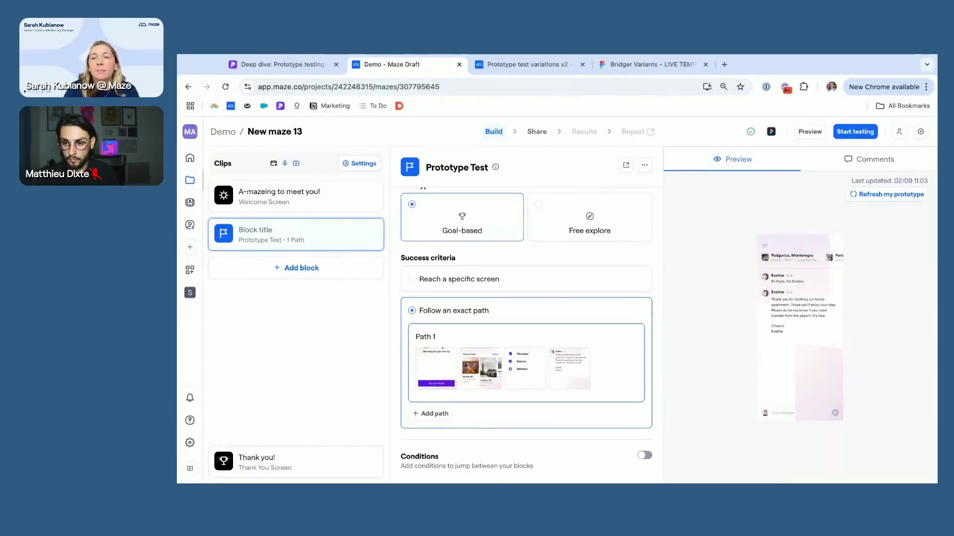
{"action": "left_click", "coordinate": [782, 413]}
{"action": "left_click", "coordinate": [835, 390]}
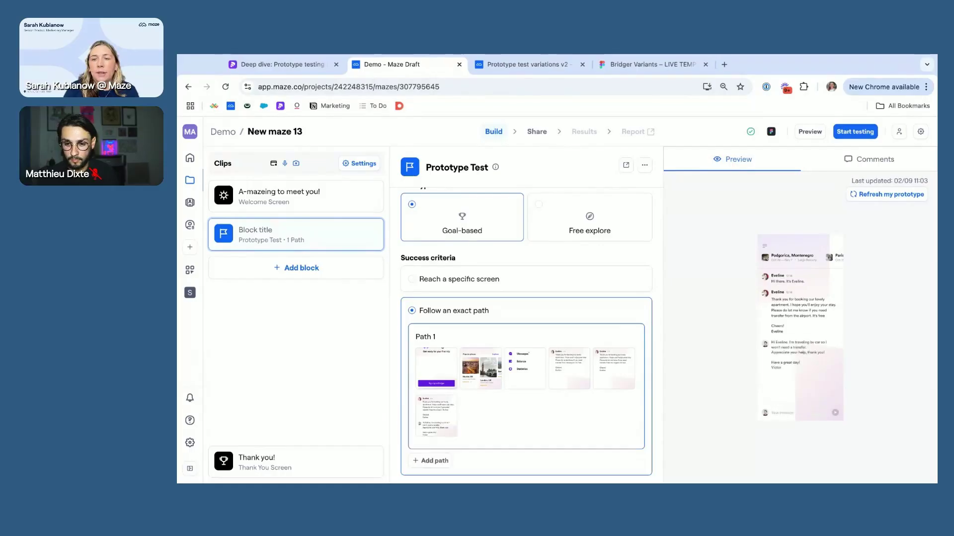
- Enter "Reply to the message from your host." as the prototype test's task
{"action": "scroll", "coordinate": [526, 328], "scroll_direction": "up", "scroll_amount": 4}
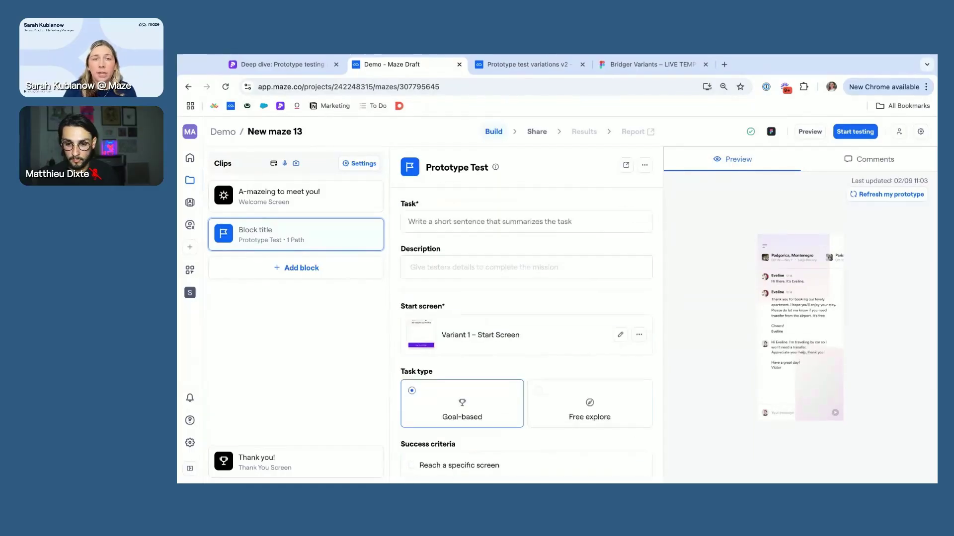
{"action": "left_click", "coordinate": [526, 222]}
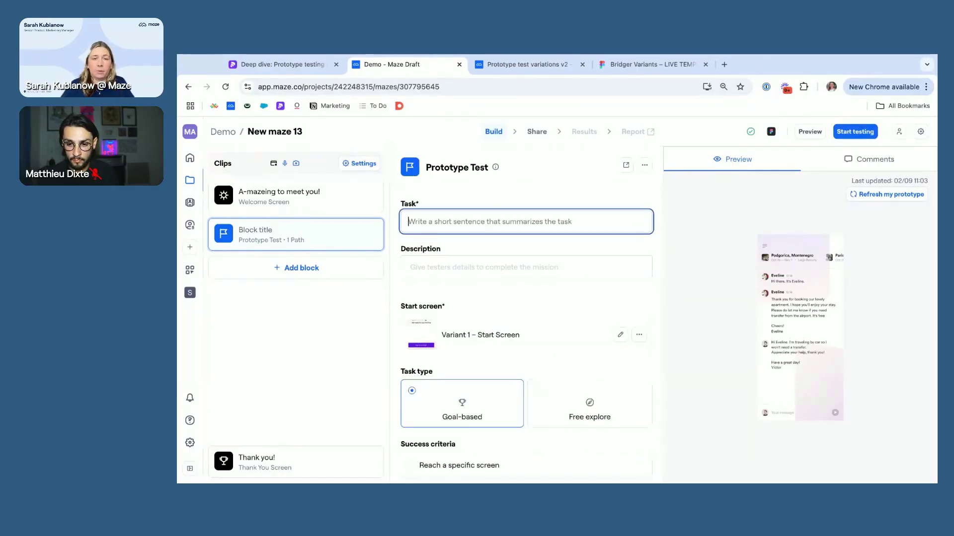
{"action": "type", "text": "Reply to the "}
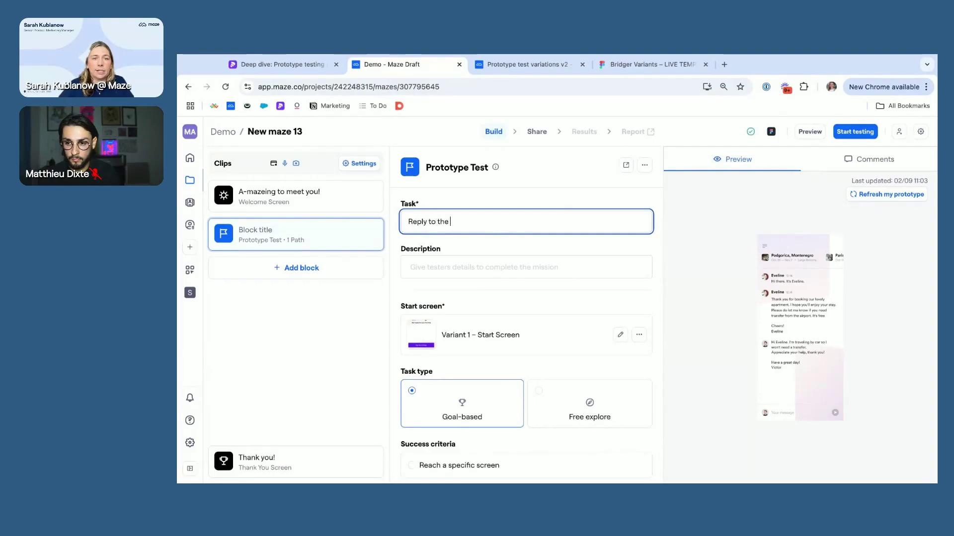
{"action": "type", "text": "messagef rom"}
{"action": "key", "text": "BackSpace"}
{"action": "key", "text": "BackSpace"}
{"action": "key", "text": "BackSpace"}
{"action": "key", "text": "BackSpace"}
{"action": "key", "text": "BackSpace"}
{"action": "type", "text": "from your host."}
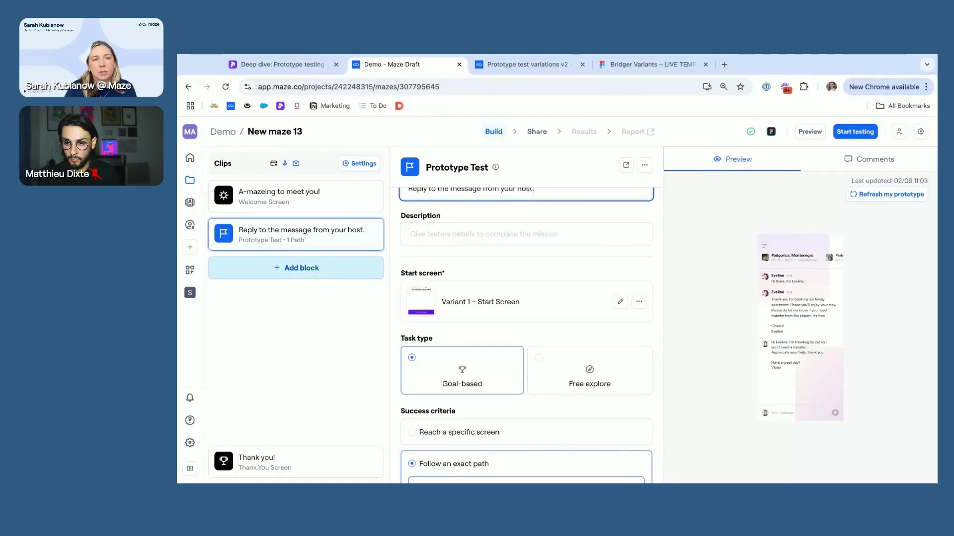
- Add an Opinion Scale block after the prototype test
{"action": "left_click", "coordinate": [296, 267]}
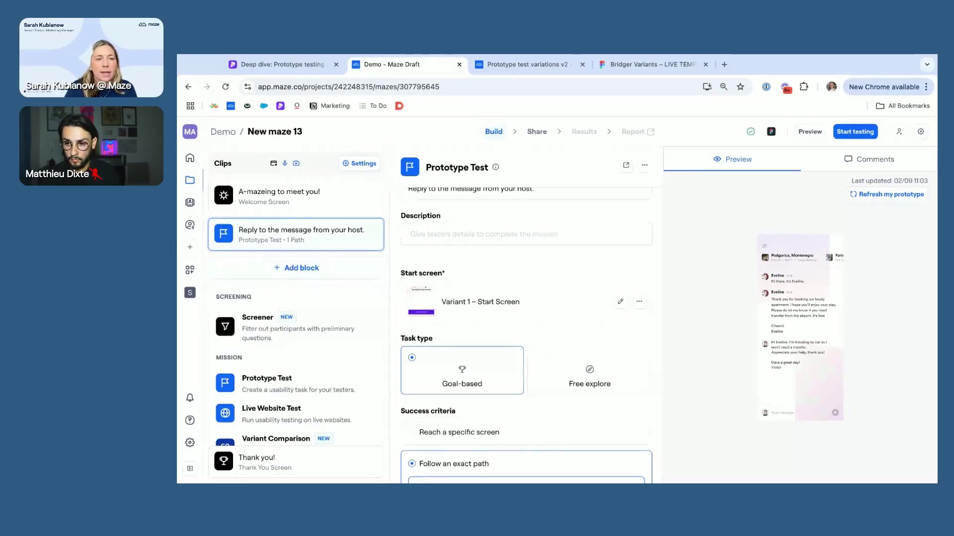
{"action": "scroll", "coordinate": [296, 318], "scroll_direction": "down", "scroll_amount": 3}
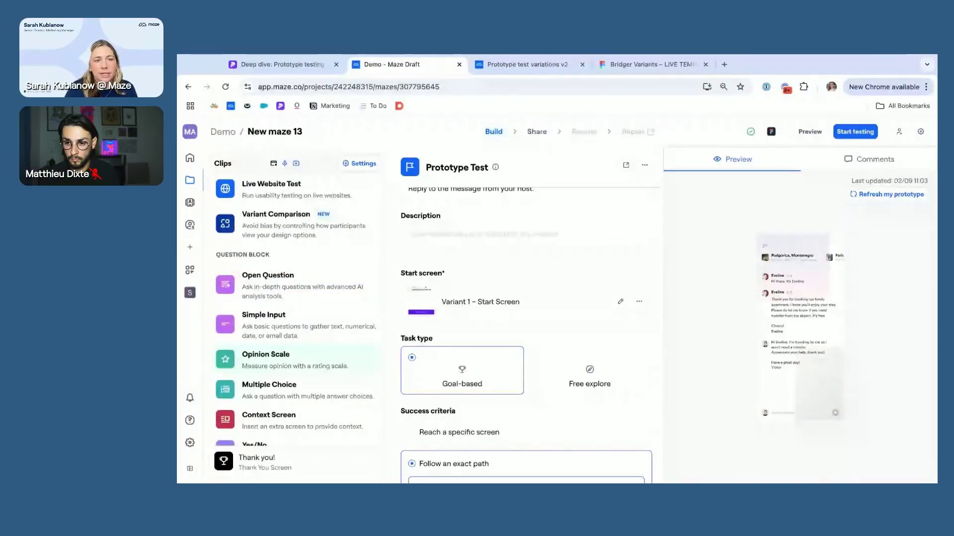
{"action": "left_click", "coordinate": [279, 359]}
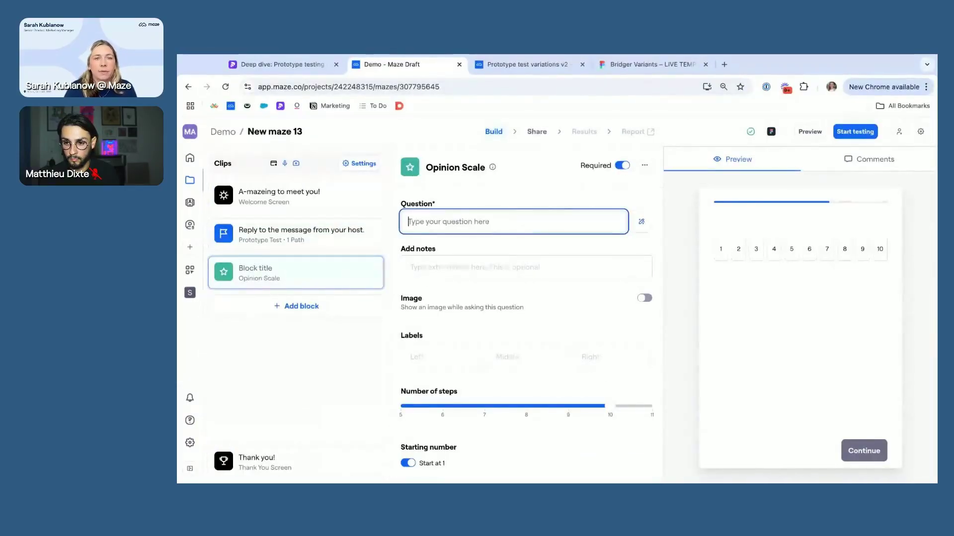
- Enter "Rate your experience with the task" as the opinion scale question and request a suggested phrasing for it
{"action": "type", "text": "Rate"}
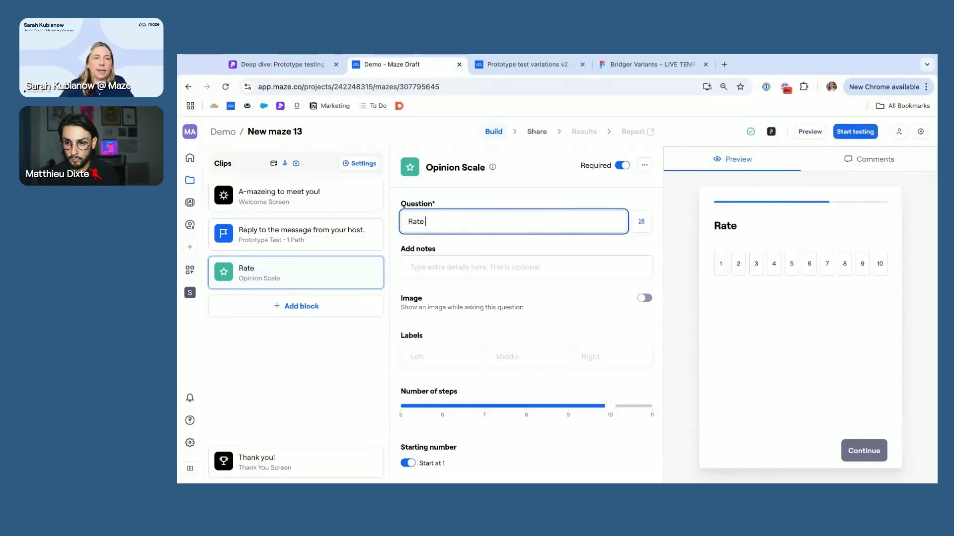
{"action": "type", "text": " your "}
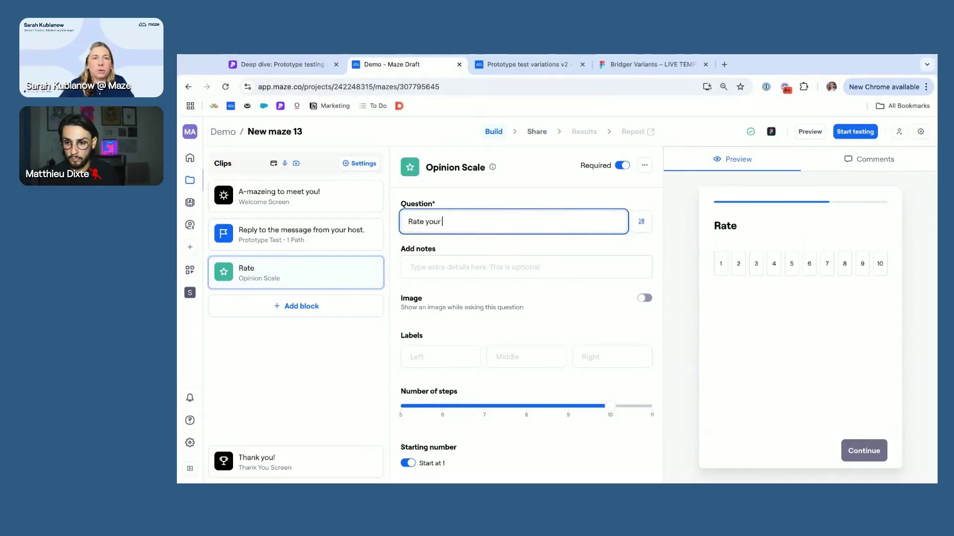
{"action": "type", "text": "experience with the task"}
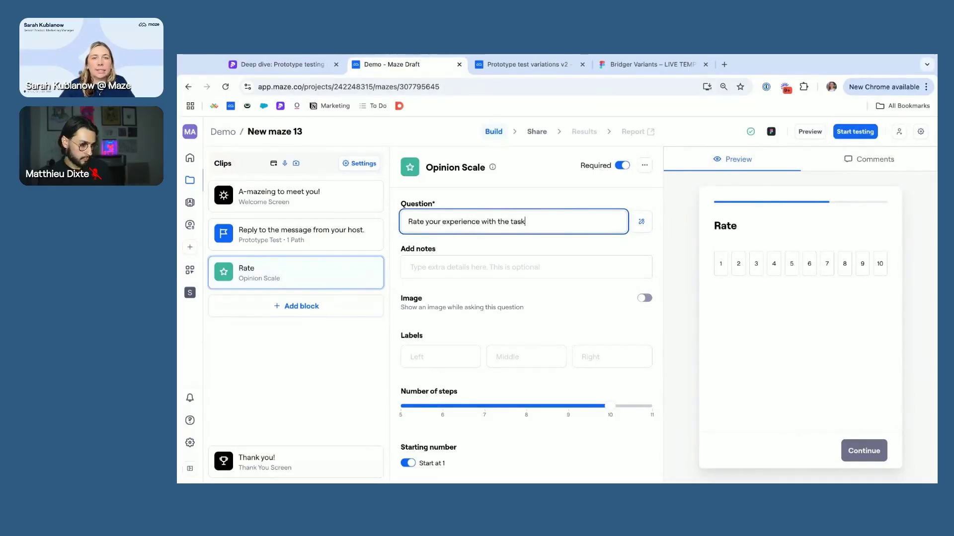
{"action": "left_click", "coordinate": [641, 221]}
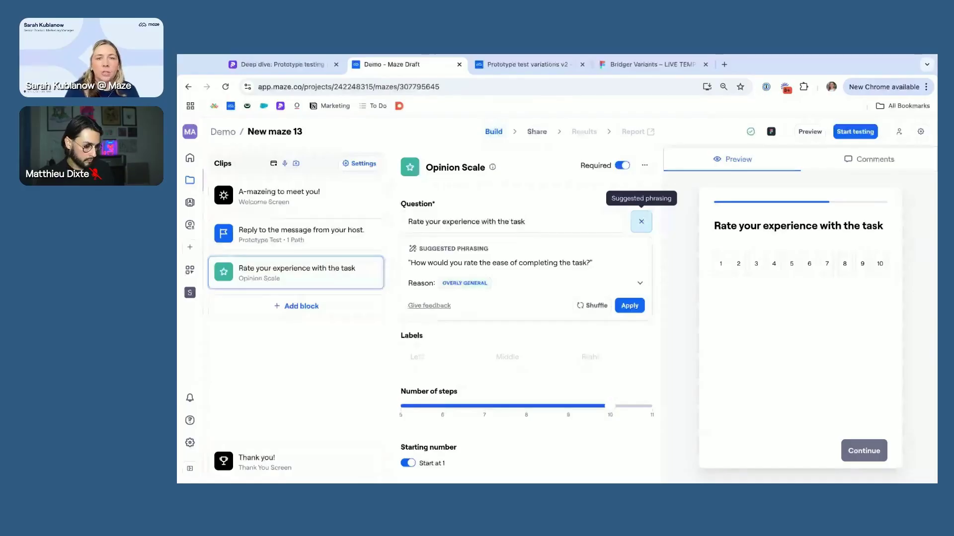
- Apply the suggested phrasing to the opinion scale question and set its number of steps to 5
{"action": "left_click", "coordinate": [629, 306]}
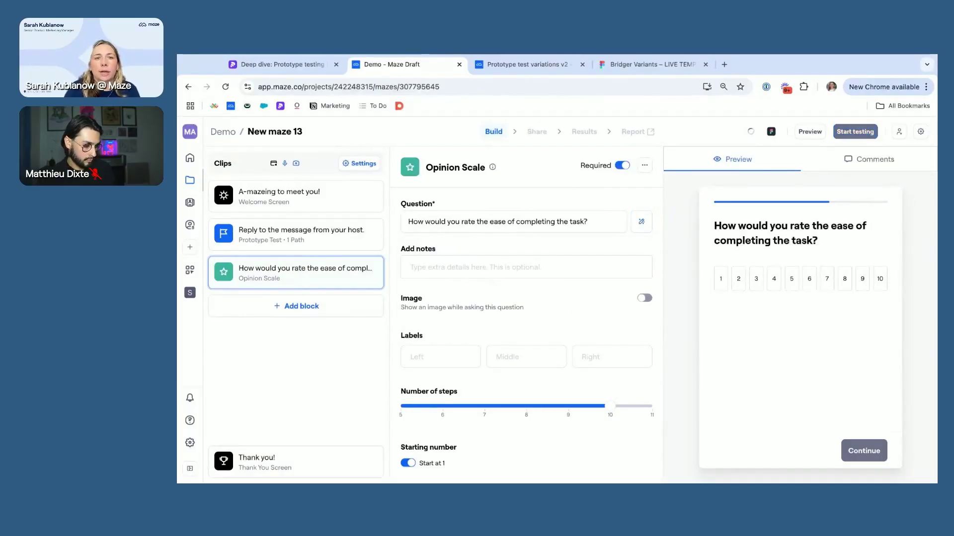
{"action": "scroll", "coordinate": [526, 328], "scroll_direction": "down", "scroll_amount": 1}
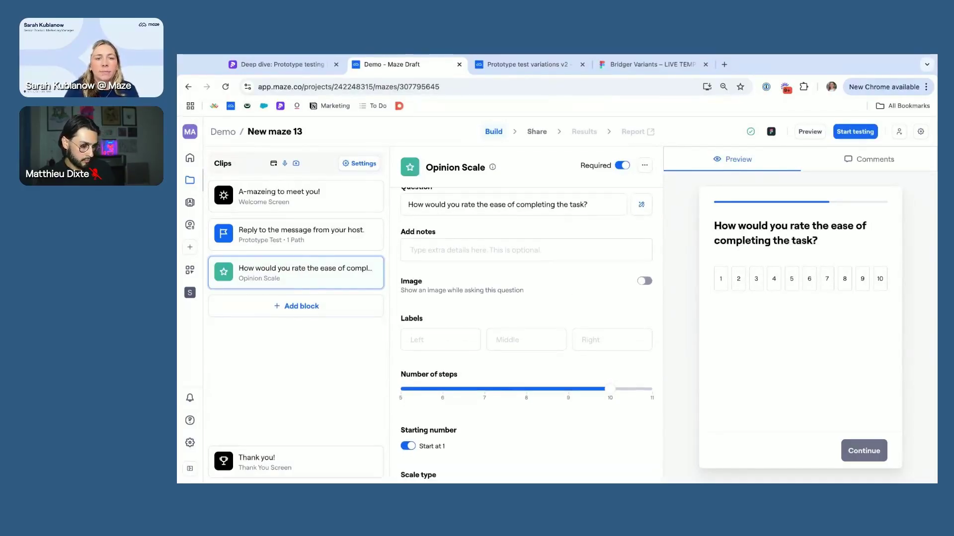
{"action": "left_click", "coordinate": [401, 389]}
- Label the low end of the opinion scale "Difficult" and the high end "Easy"
{"action": "left_click", "coordinate": [440, 340]}
{"action": "type", "text": "Difficult"}
{"action": "key", "text": "Tab"}
{"action": "key", "text": "Tab"}
{"action": "type", "text": "Easy"}
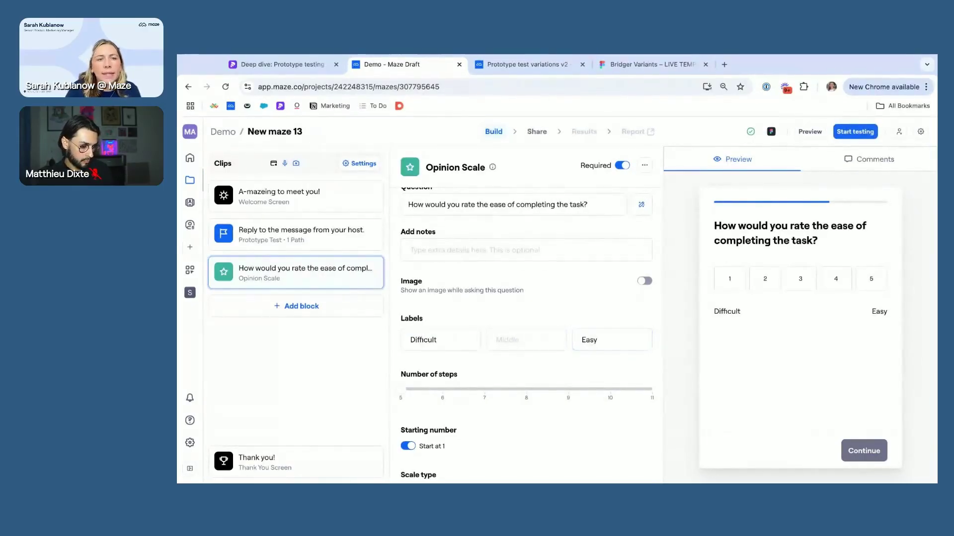
- Add an Open Question block asking "Explain your rating." and enable AI follow-up on answers with 1 follow-up question
{"action": "left_click", "coordinate": [302, 306]}
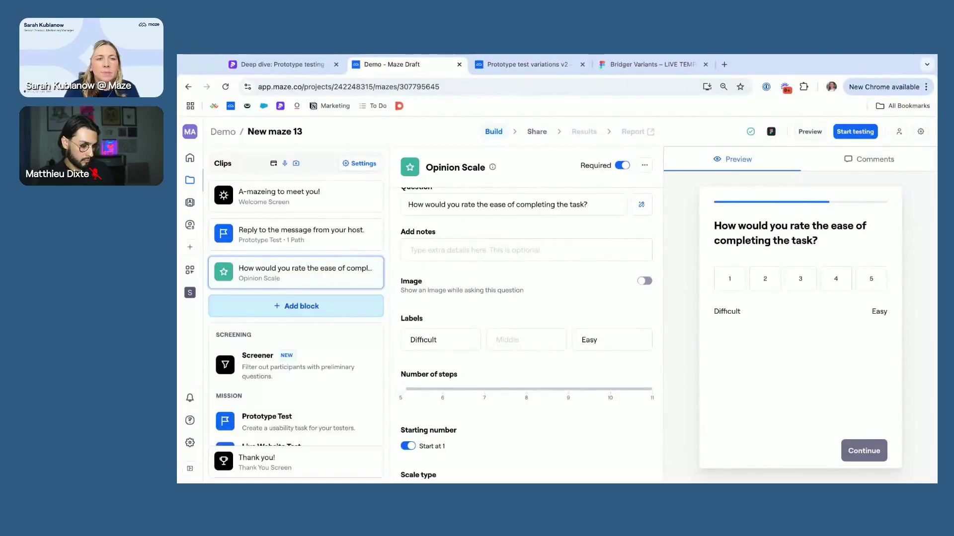
{"action": "scroll", "coordinate": [301, 308], "scroll_direction": "down", "scroll_amount": 2}
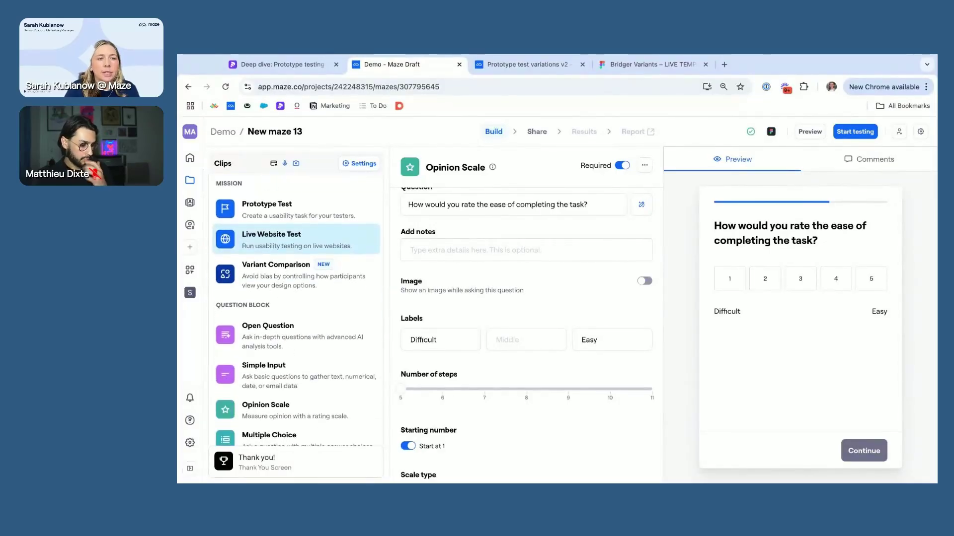
{"action": "left_click", "coordinate": [295, 326]}
{"action": "type", "text": "Ex"}
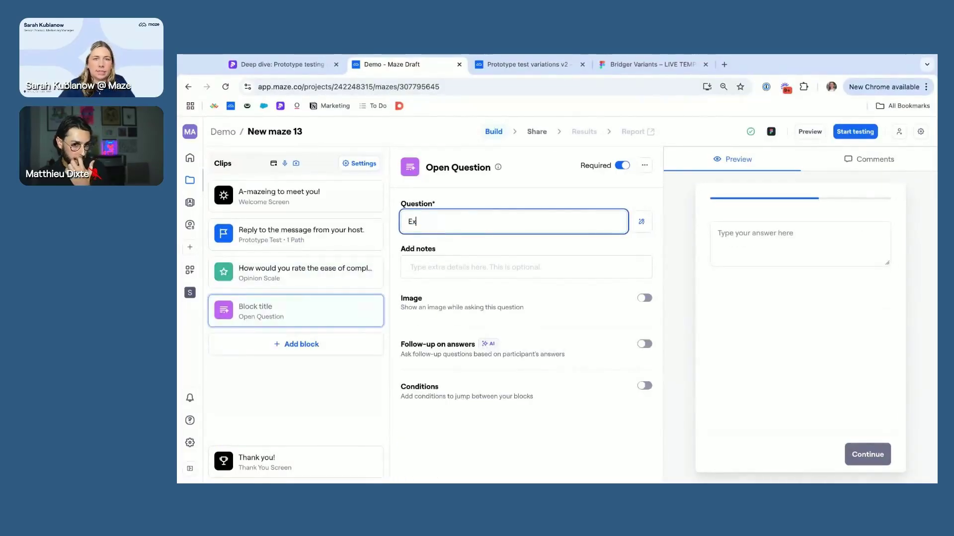
{"action": "type", "text": "plain your rating."}
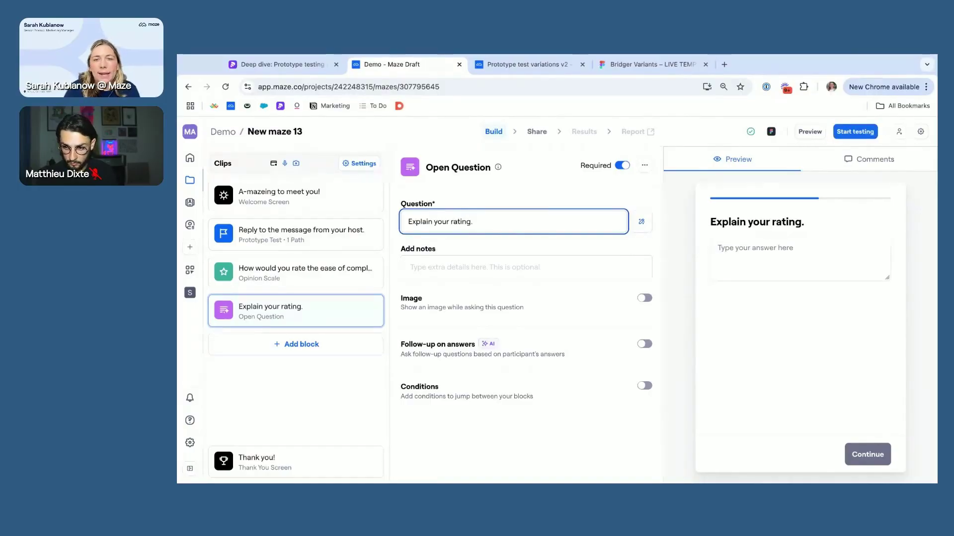
{"action": "left_click", "coordinate": [644, 344]}
{"action": "left_click", "coordinate": [411, 399]}
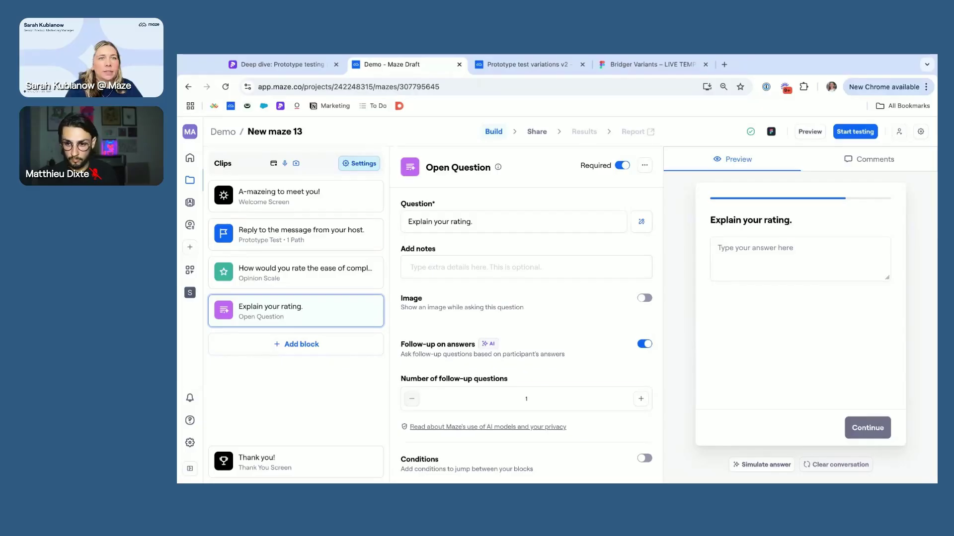
- Enable screen recording in the study's Clips settings and make the recording settings mandatory for participants
{"action": "left_click", "coordinate": [359, 163]}
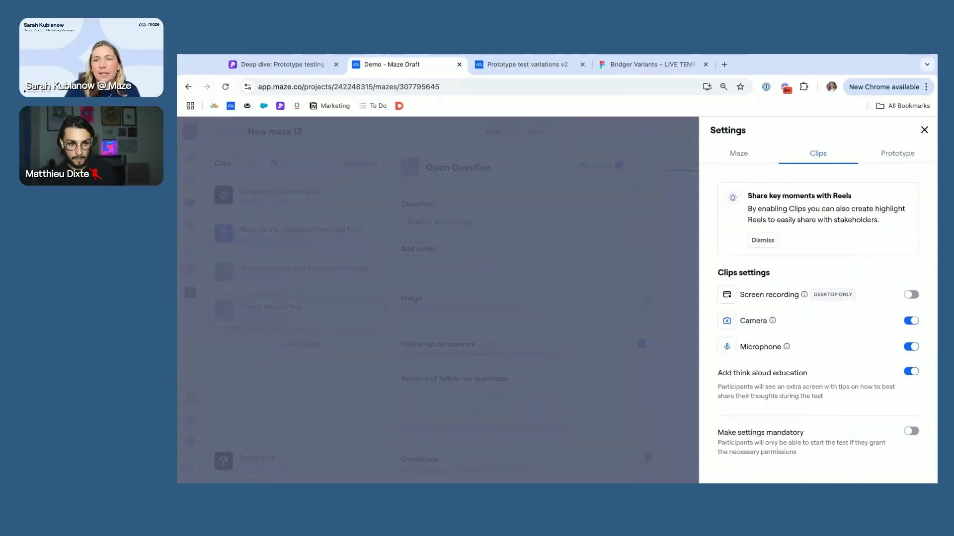
{"action": "left_click", "coordinate": [911, 295]}
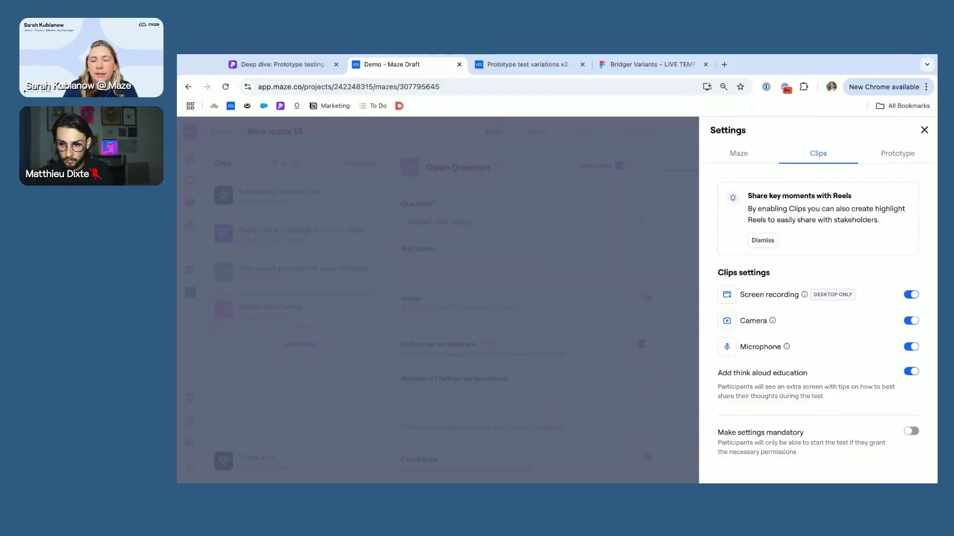
{"action": "left_click", "coordinate": [911, 431]}
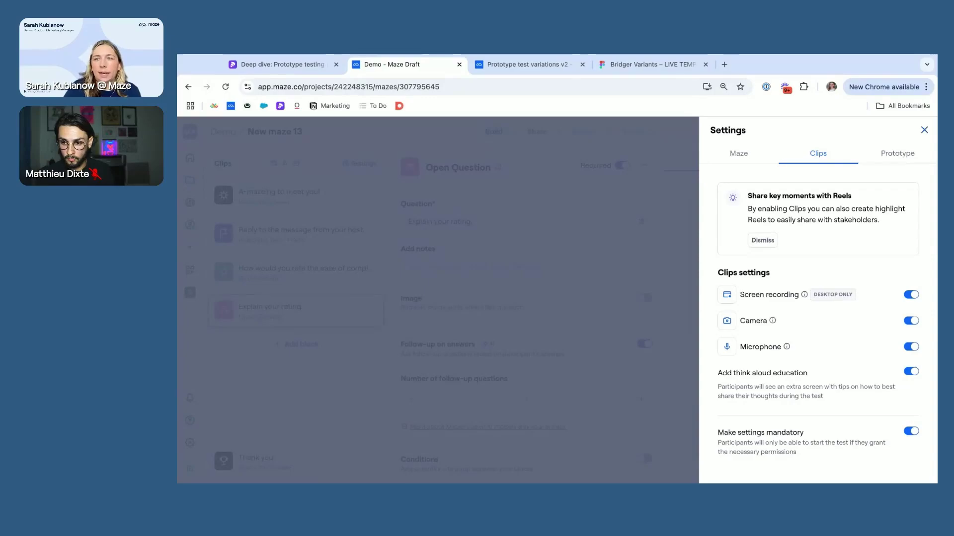
{"action": "left_click", "coordinate": [924, 130]}
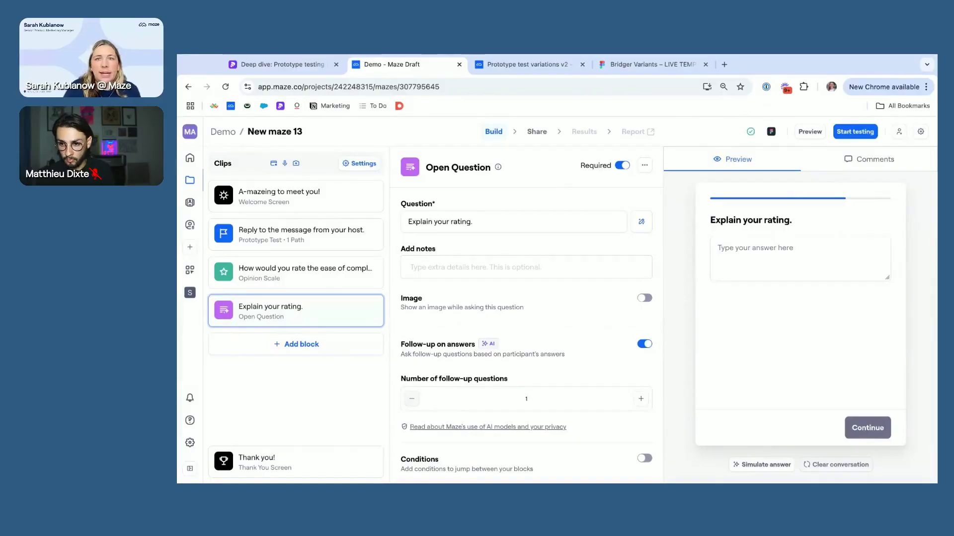
- Start testing the maze under the suggested name "Host Interaction Ease"
{"action": "left_click", "coordinate": [855, 132]}
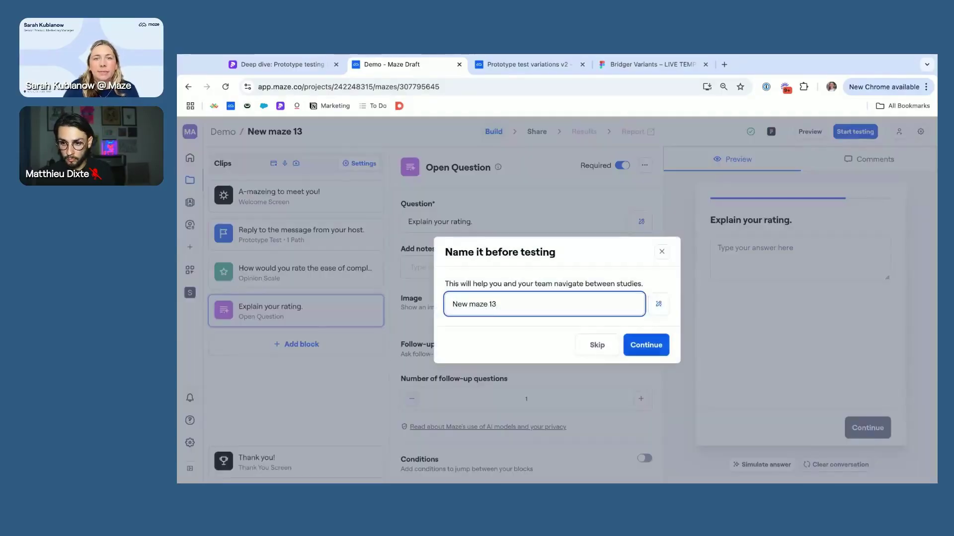
{"action": "left_click", "coordinate": [658, 304]}
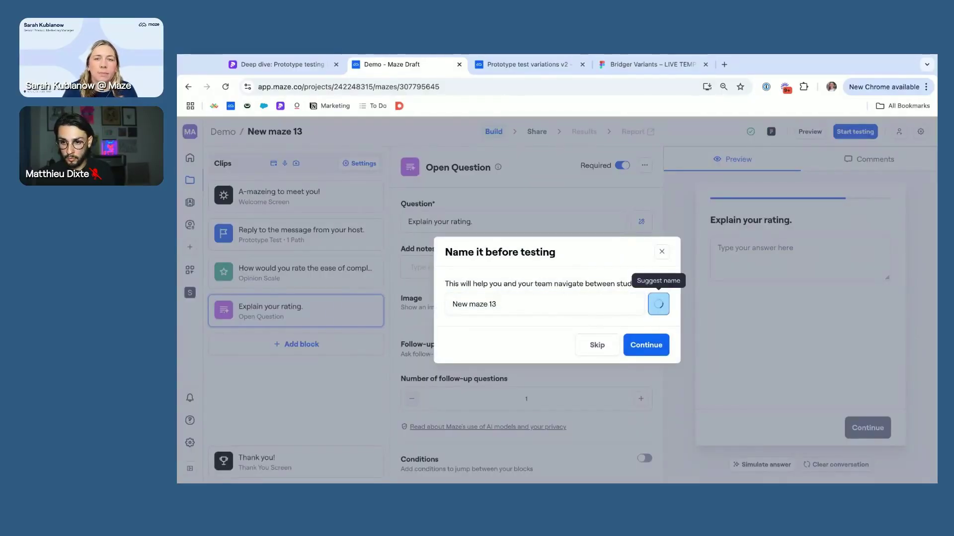
{"action": "key", "text": "Return"}
{"action": "key", "text": "Return"}
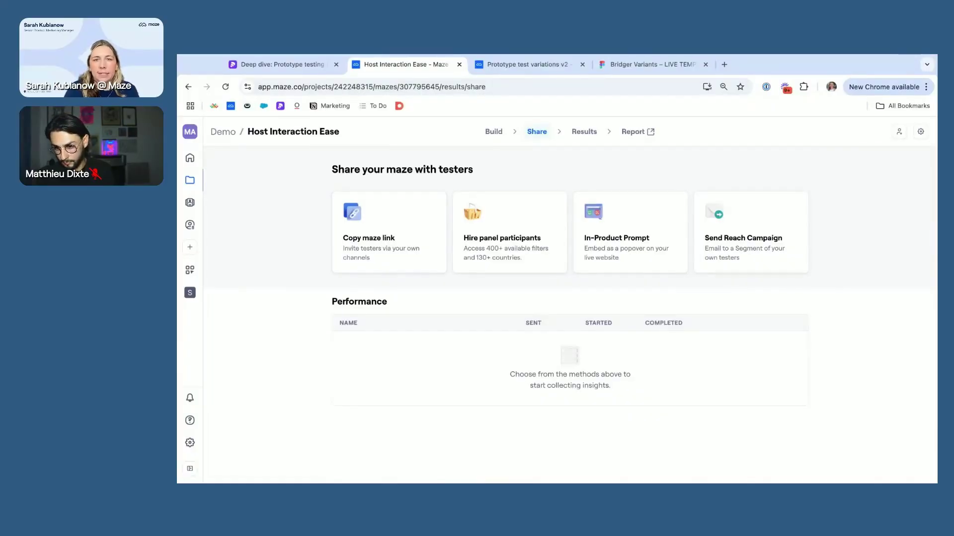
- Copy the maze's share link and open it in a new browser tab as a participant
{"action": "left_click", "coordinate": [389, 232]}
{"action": "left_click", "coordinate": [712, 230]}
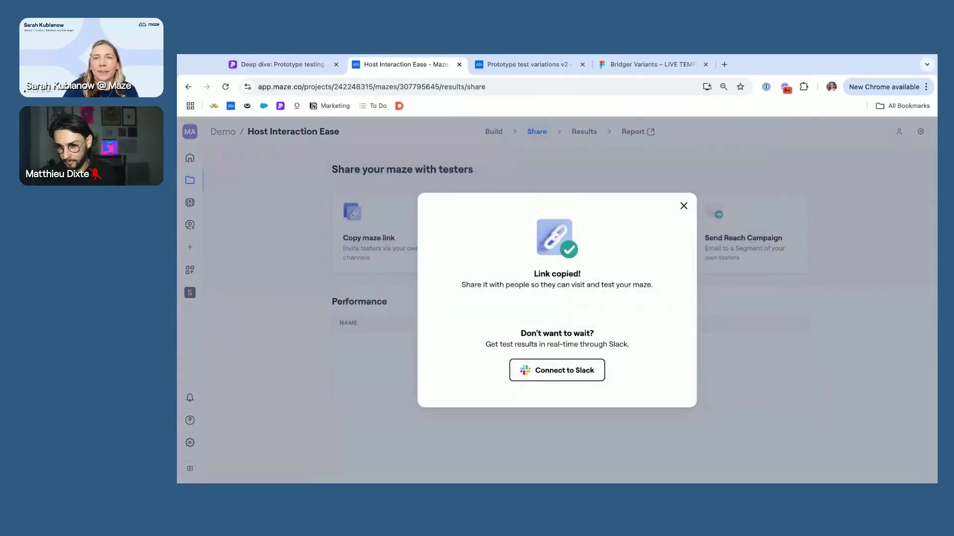
{"action": "key", "text": "super+t"}
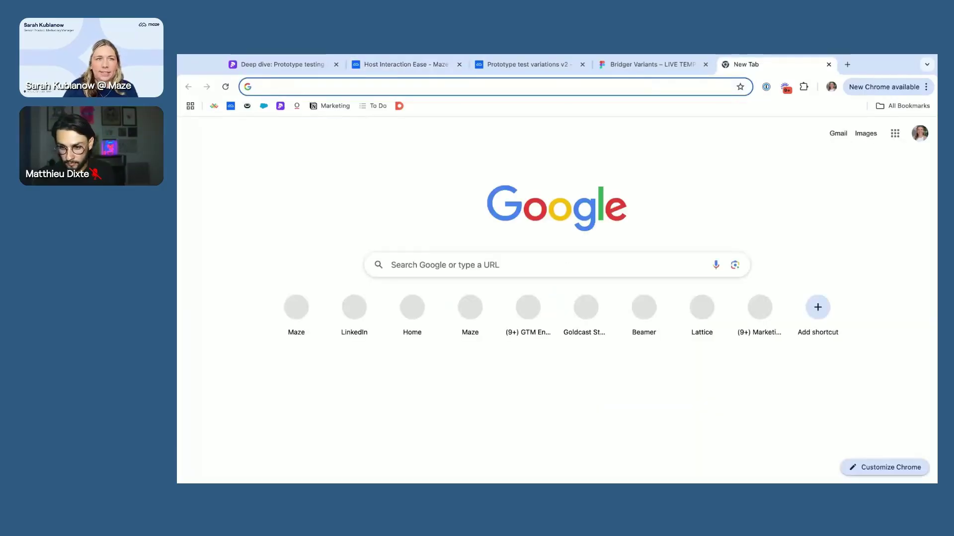
{"action": "key", "text": "super+v"}
{"action": "key", "text": "Return"}
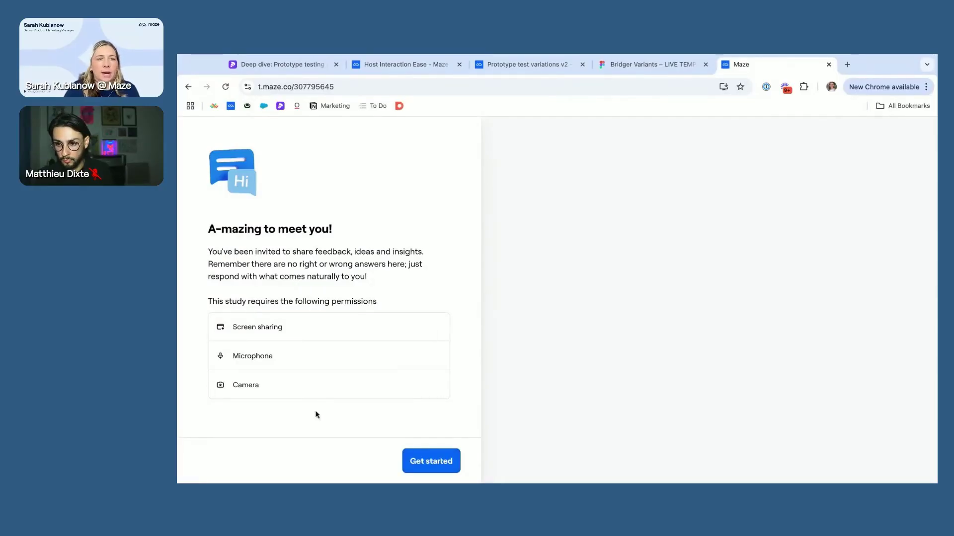
- Start the test with camera, microphone and screen sharing enabled, and proceed past the think-aloud tips to the task
{"action": "left_click", "coordinate": [440, 463]}
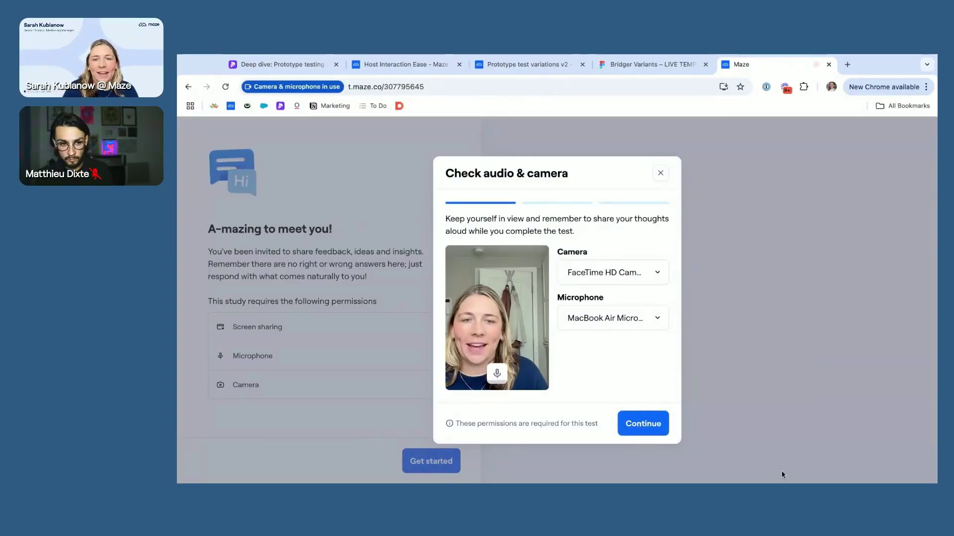
{"action": "left_click", "coordinate": [623, 425]}
{"action": "left_click", "coordinate": [632, 421]}
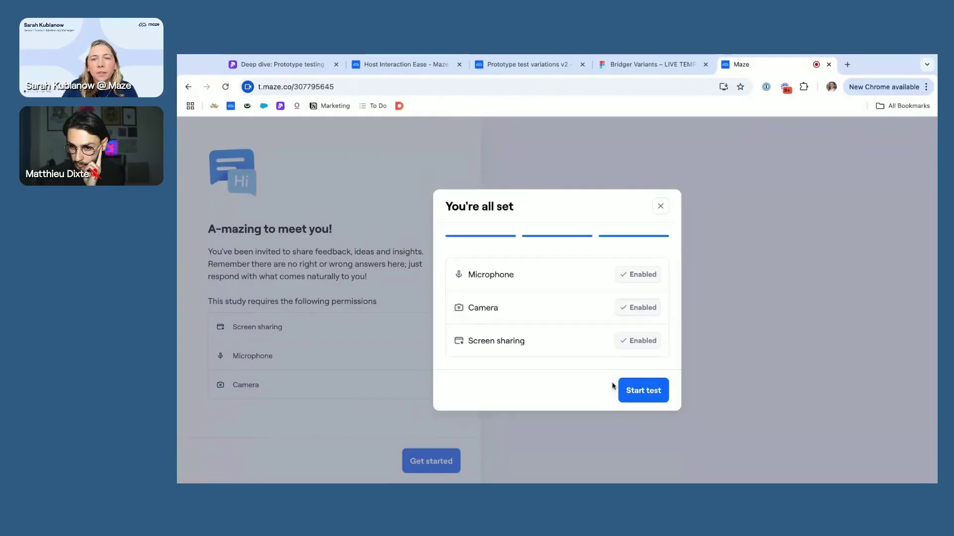
{"action": "left_click", "coordinate": [638, 385]}
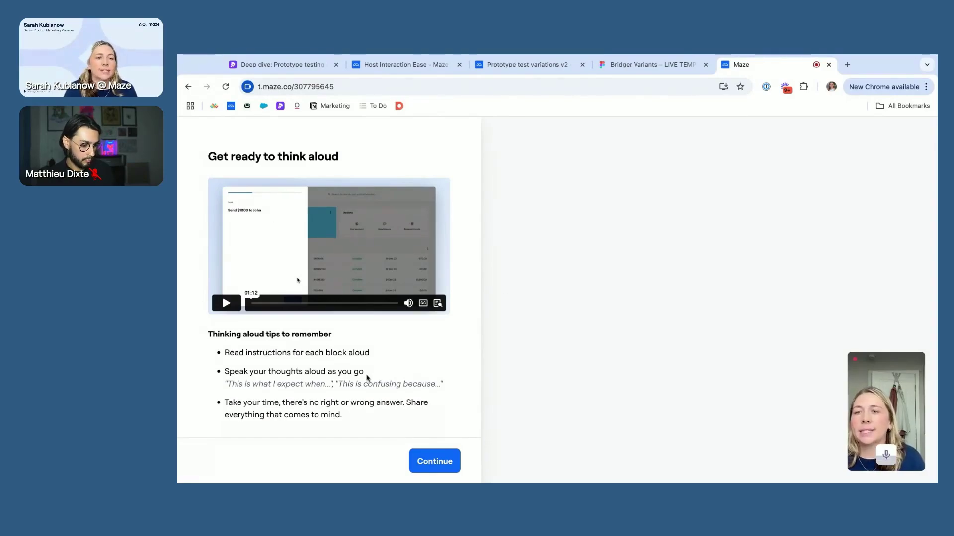
{"action": "left_click", "coordinate": [428, 468]}
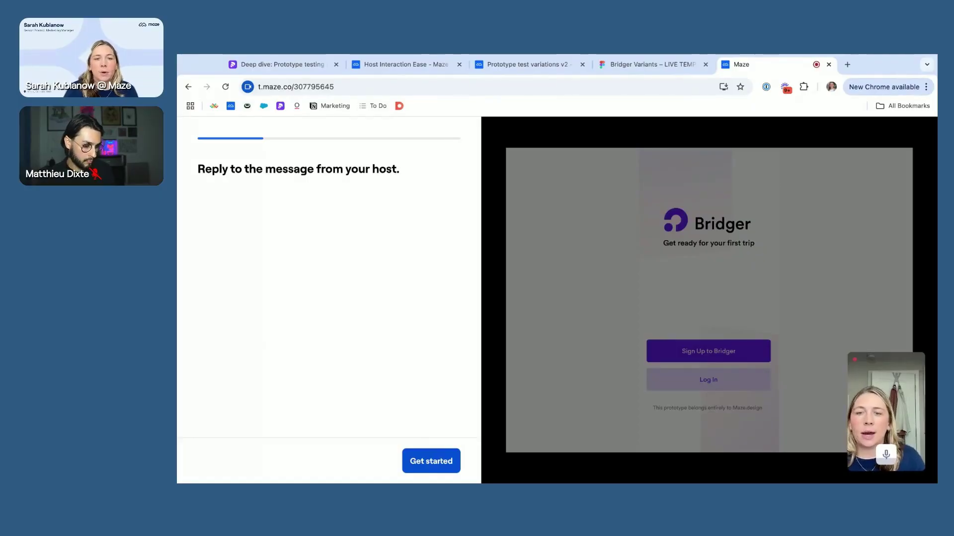
- Complete the prototype mission by opening Messages from the Bridger menu and sending a reply to the host
{"action": "left_click", "coordinate": [430, 464]}
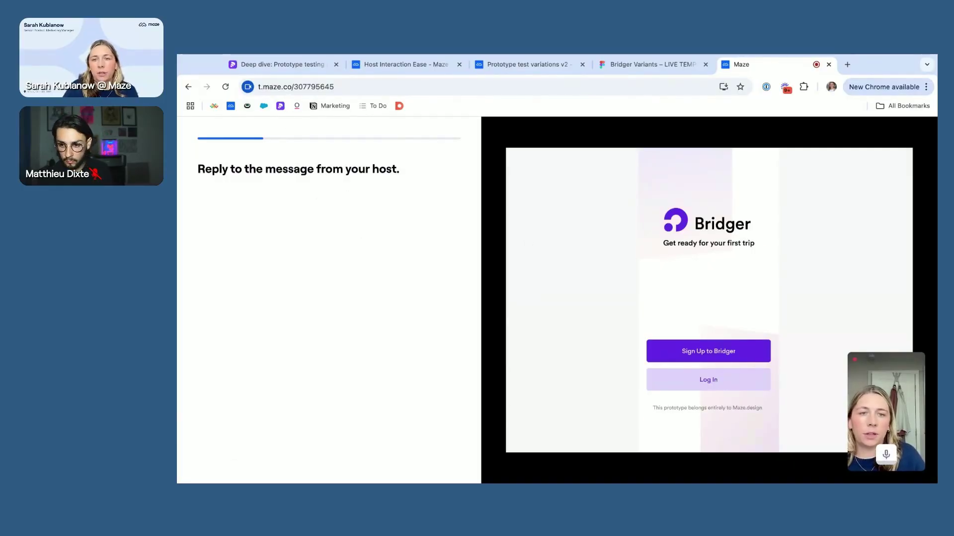
{"action": "left_click", "coordinate": [650, 170]}
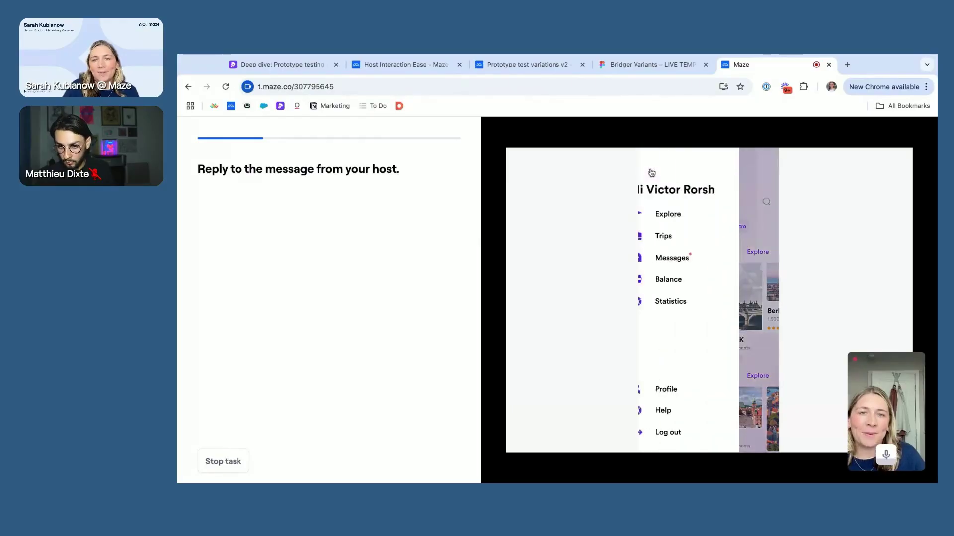
{"action": "left_click", "coordinate": [690, 262]}
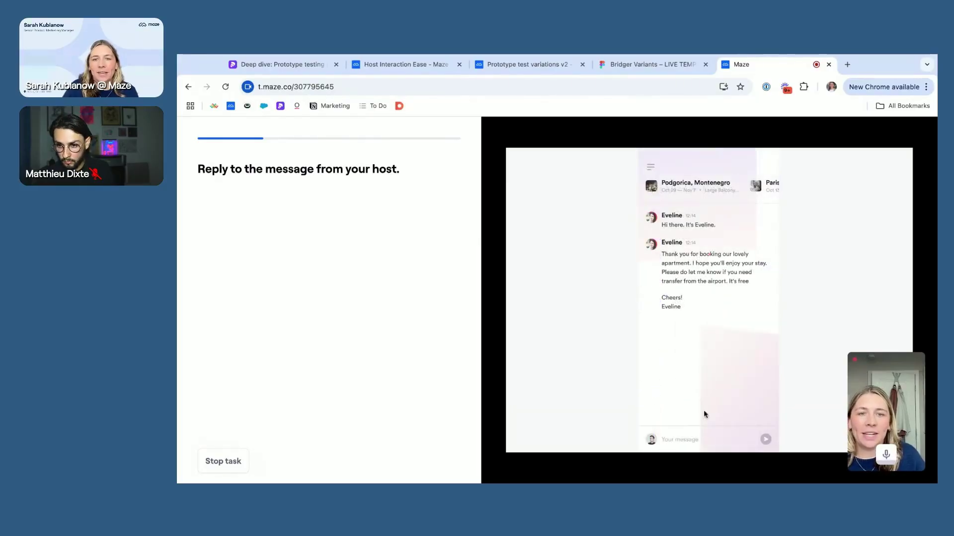
{"action": "left_click", "coordinate": [685, 440]}
{"action": "left_click", "coordinate": [764, 403]}
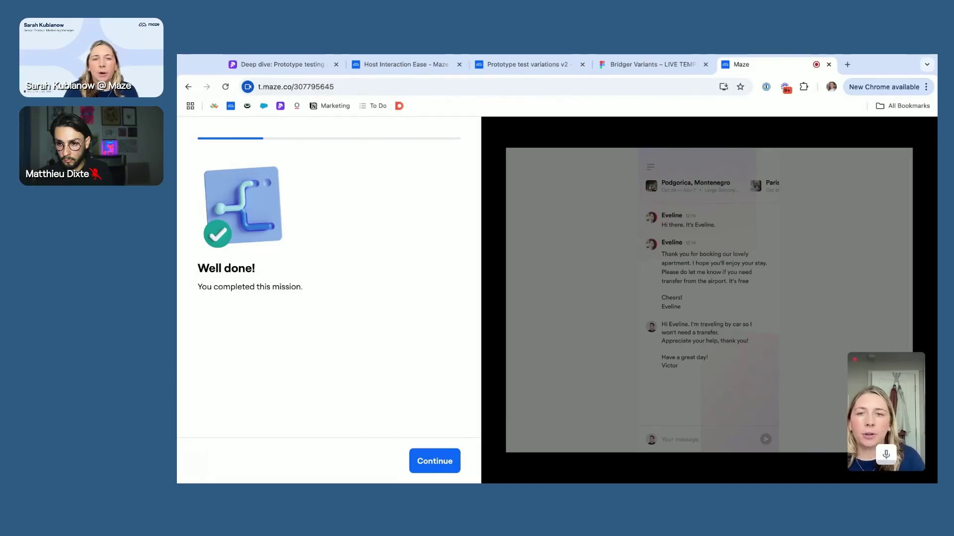
{"action": "left_click", "coordinate": [445, 467]}
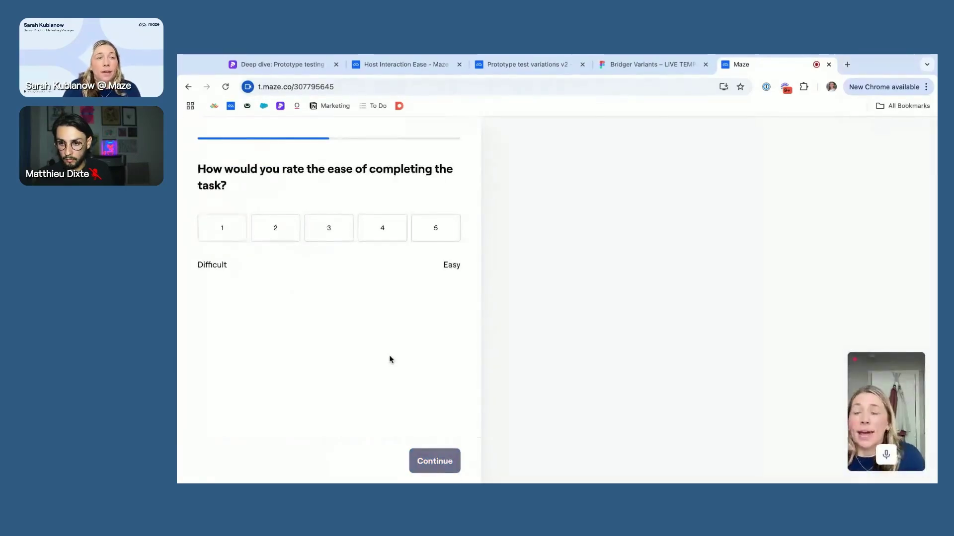
- Finish the survey with an ease rating of 3 and the explanation "I couldn't find the menu", skipping the AI follow-up
{"action": "left_click", "coordinate": [347, 236]}
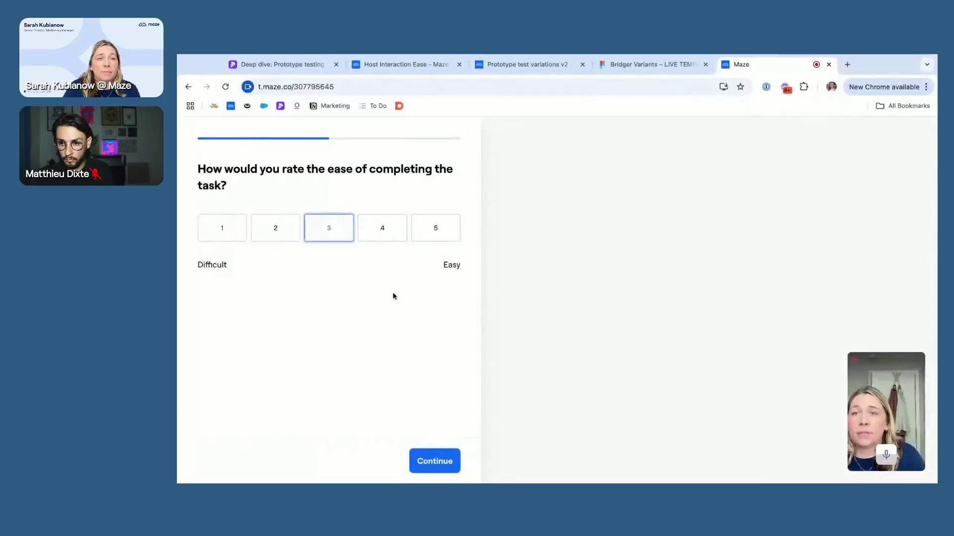
{"action": "left_click", "coordinate": [436, 462]}
{"action": "left_click", "coordinate": [334, 215]}
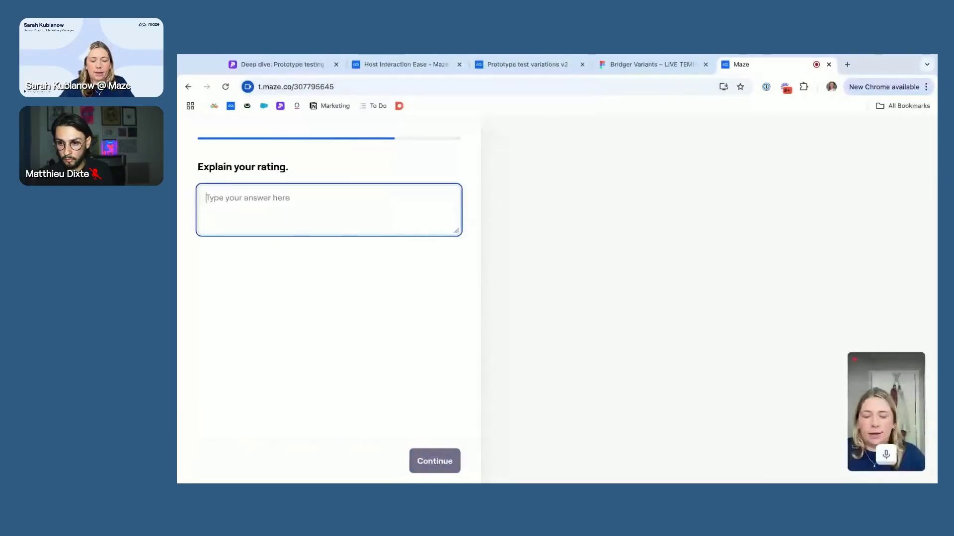
{"action": "type", "text": "I couldn't find the menu"}
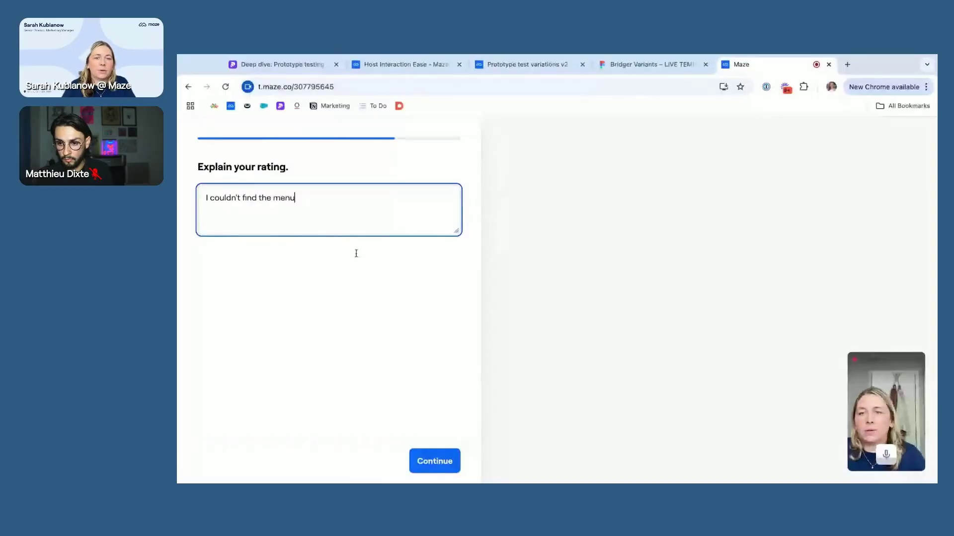
{"action": "left_click", "coordinate": [435, 455]}
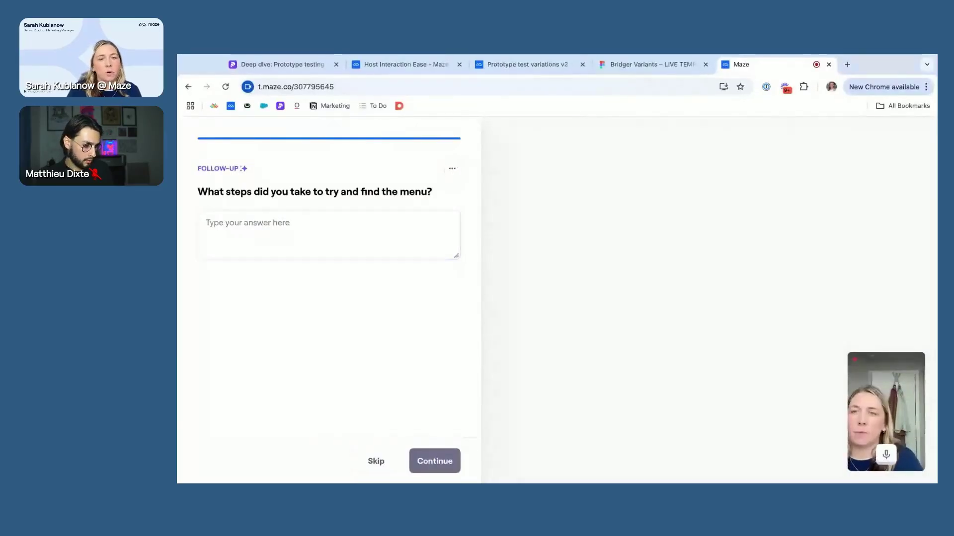
{"action": "left_click", "coordinate": [382, 460]}
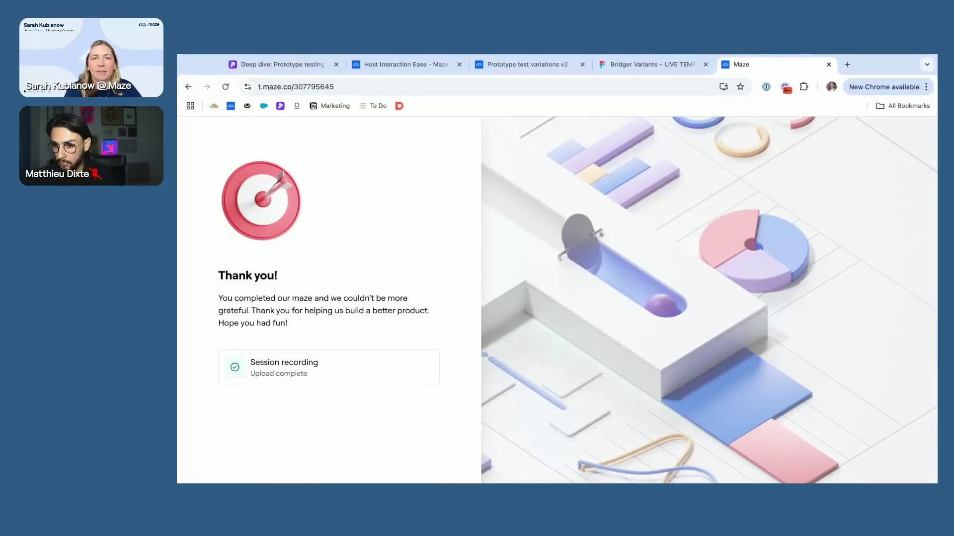
- Return to the Host Interaction Ease study, refresh its sharing performance and open the test results
{"action": "left_click", "coordinate": [384, 65]}
{"action": "left_click", "coordinate": [683, 206]}
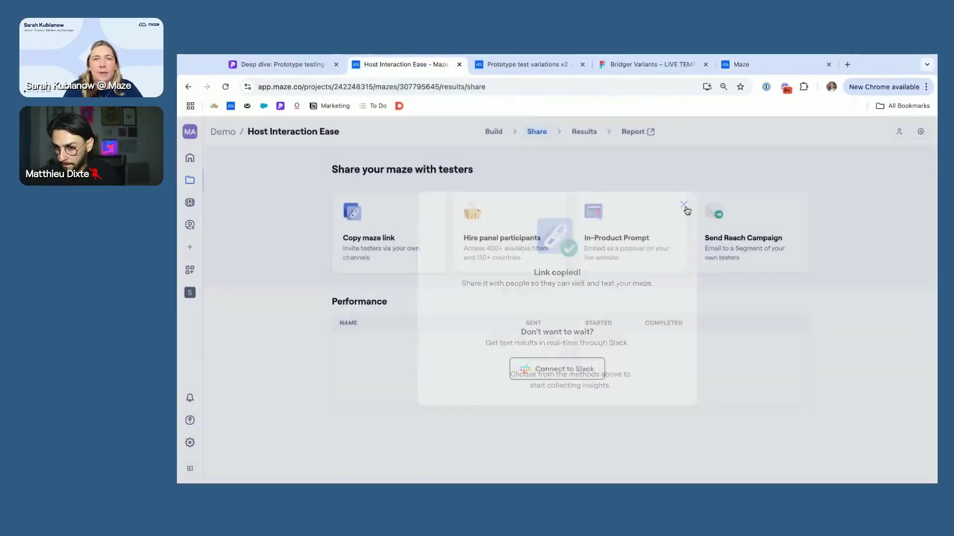
{"action": "left_click", "coordinate": [225, 88]}
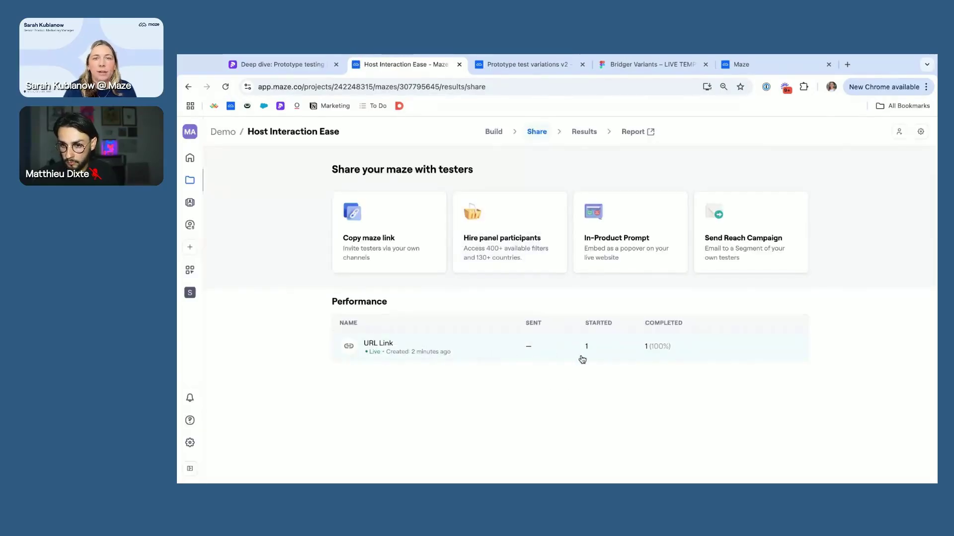
{"action": "left_click", "coordinate": [590, 135]}
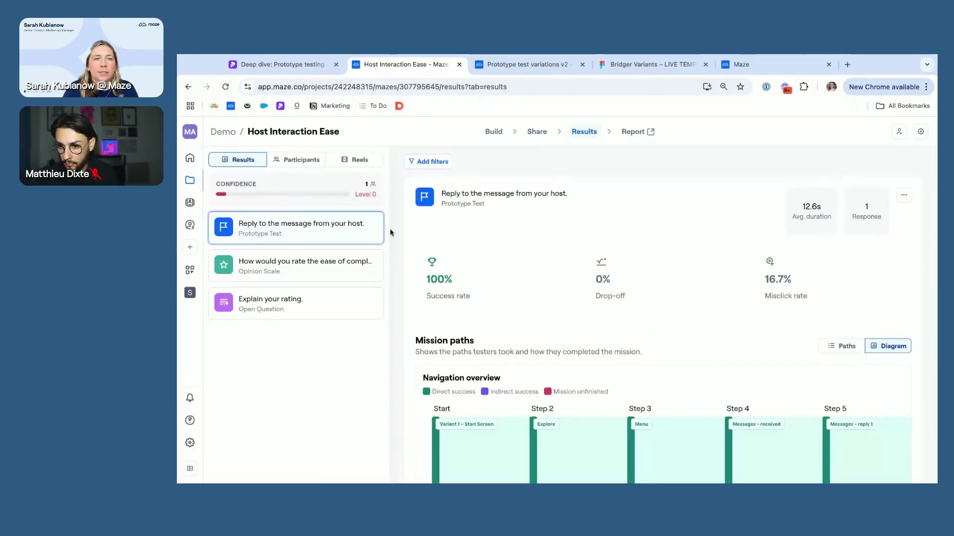
- Look through the Reels and Participants views of the Host Interaction Ease study, returning to its results overview
{"action": "left_click", "coordinate": [350, 160]}
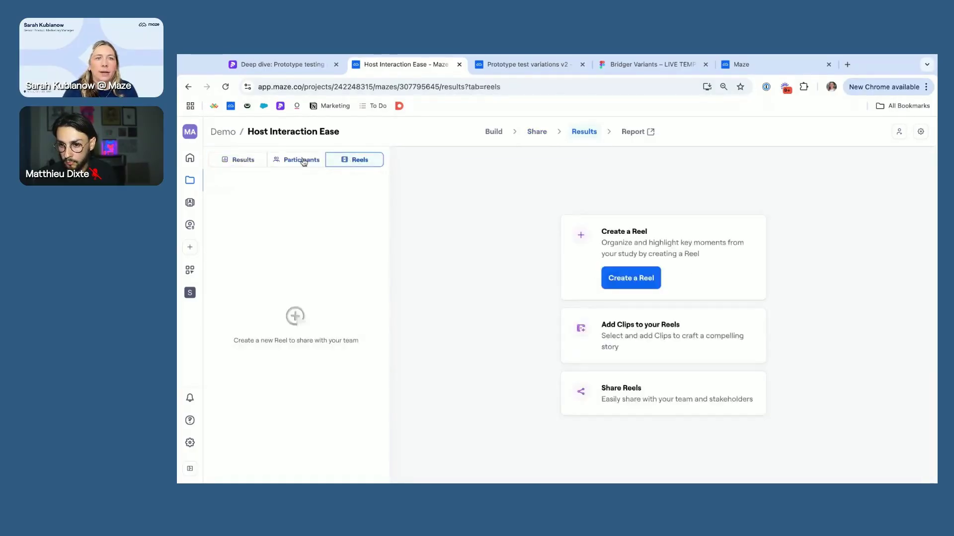
{"action": "left_click", "coordinate": [281, 160]}
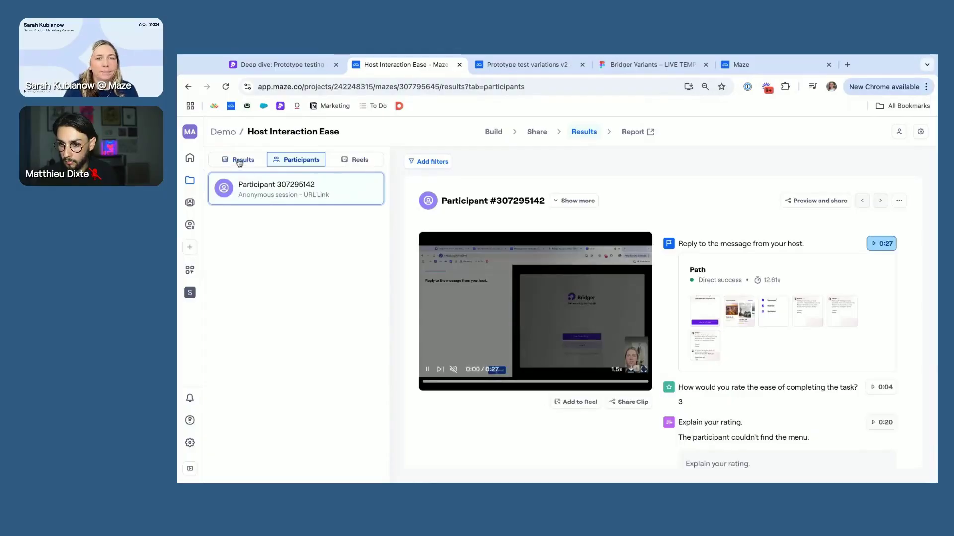
{"action": "double_click", "coordinate": [239, 160]}
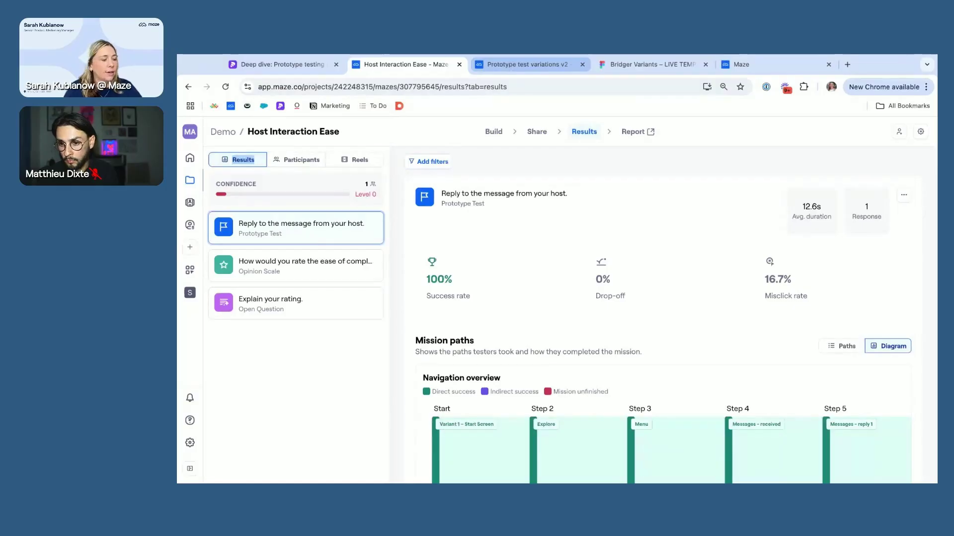
- Open the screen-based host reply results in the Prototype test variations v2 study and examine the success, drop-off and misclick metrics
{"action": "left_click", "coordinate": [526, 64]}
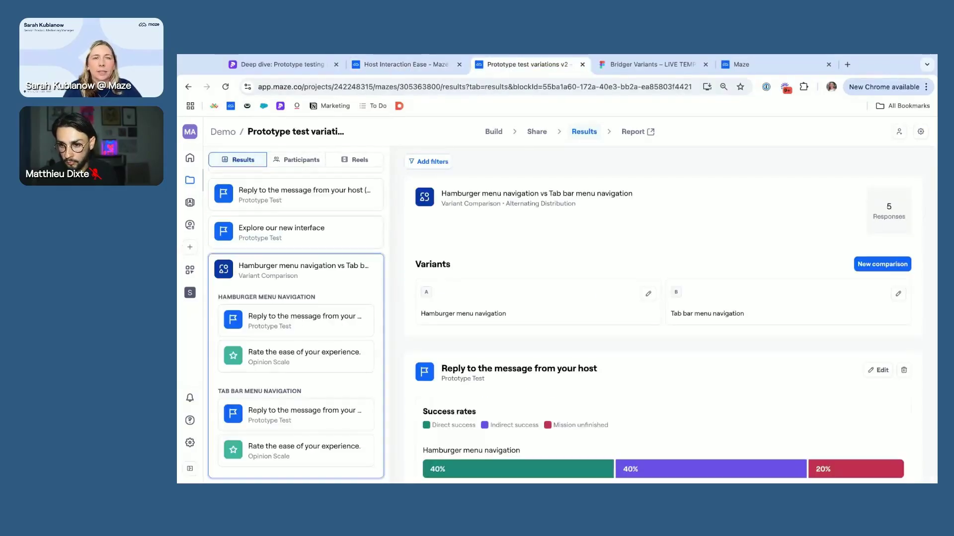
{"action": "left_click", "coordinate": [287, 197]}
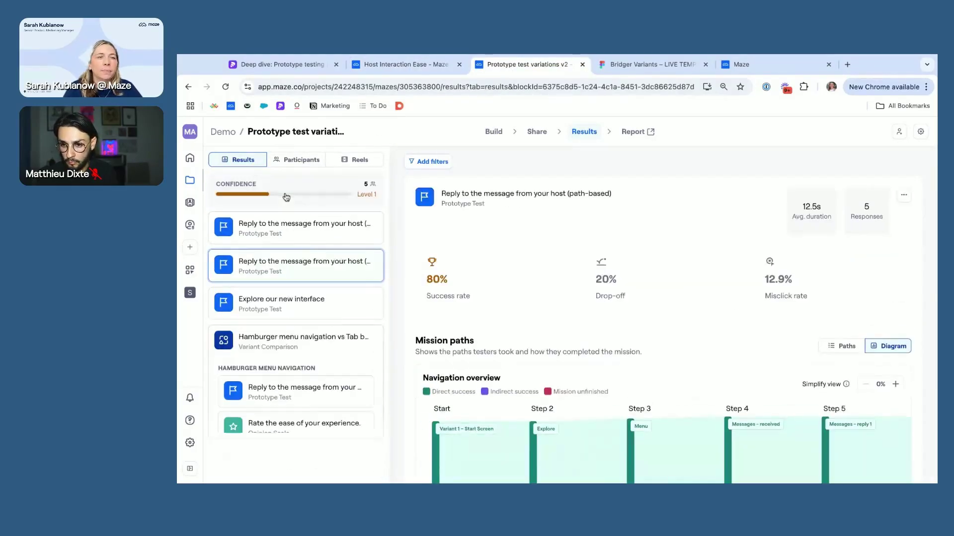
{"action": "left_click", "coordinate": [331, 231]}
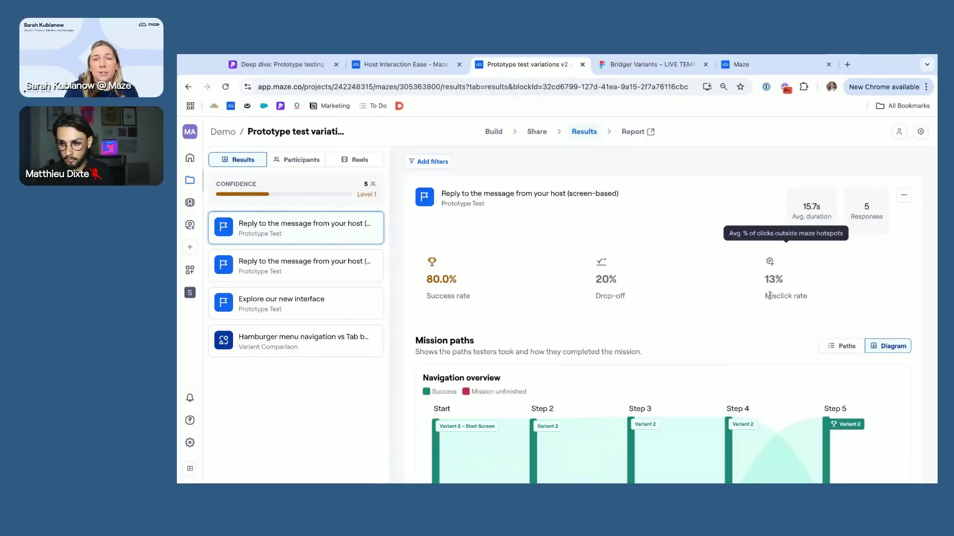
{"action": "mouse_move", "coordinate": [439, 298]}
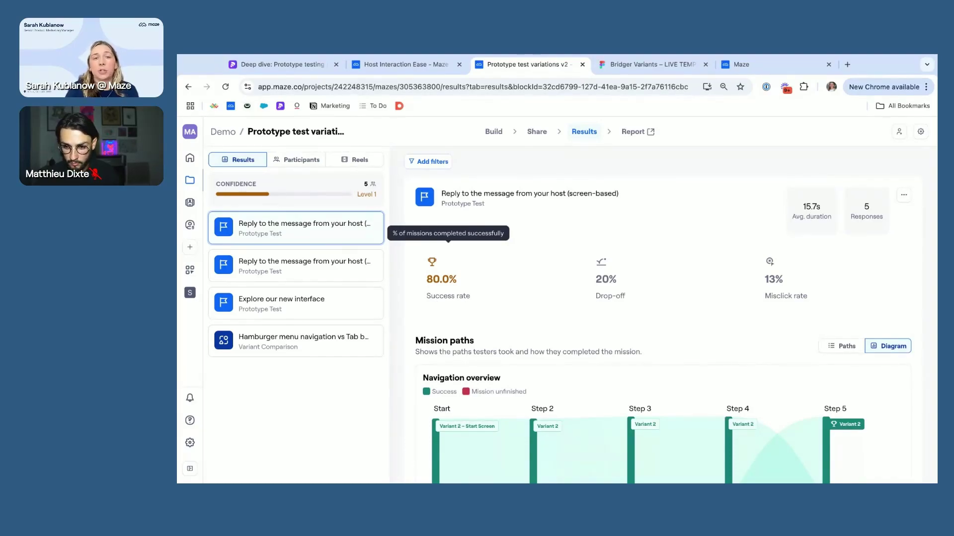
{"action": "mouse_move", "coordinate": [611, 291]}
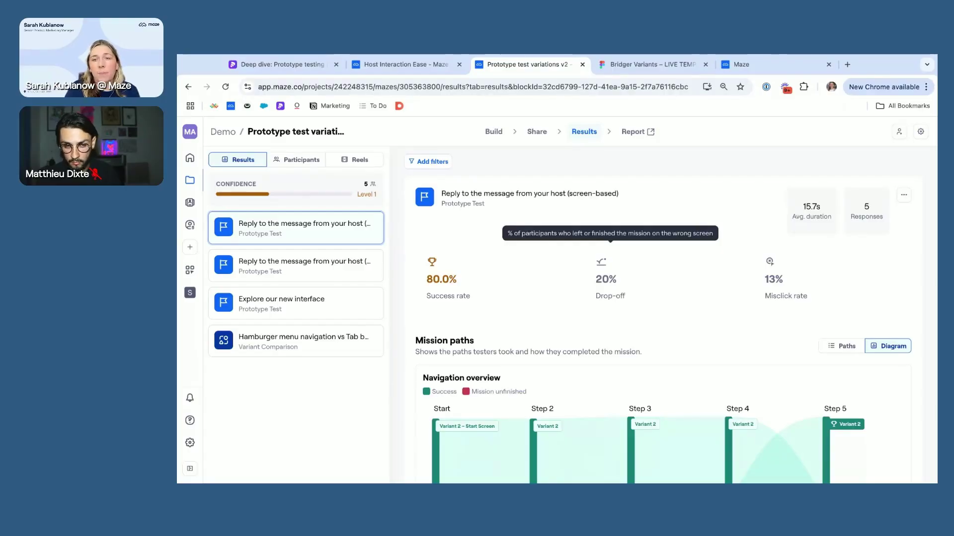
{"action": "mouse_move", "coordinate": [770, 295]}
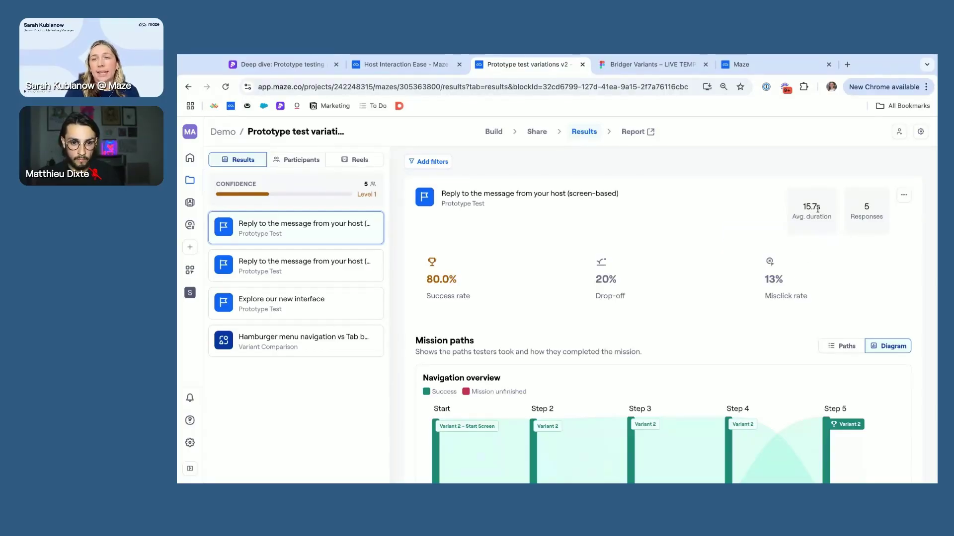
- Show the screen-based test's mission paths as a list and review the successful and unfinished paths
{"action": "scroll", "coordinate": [830, 296], "scroll_direction": "down", "scroll_amount": 2}
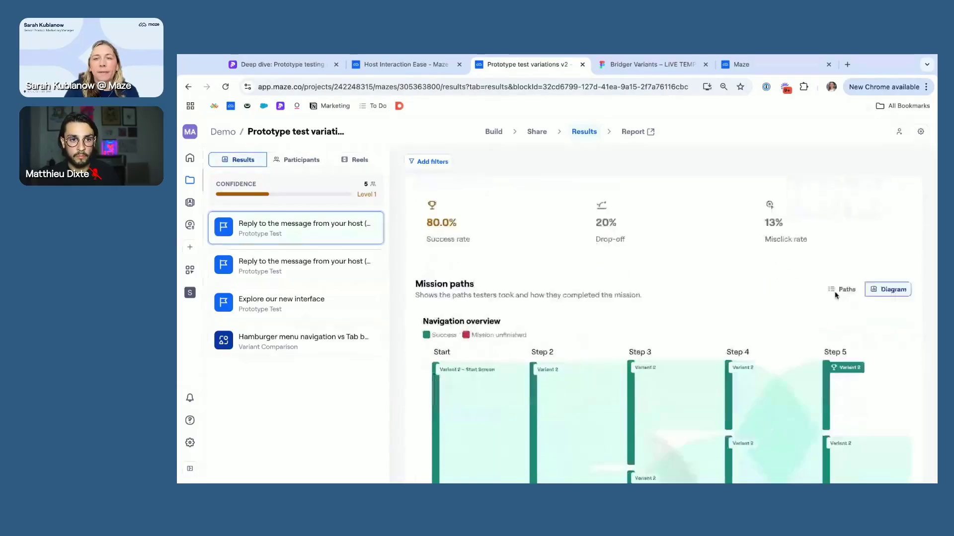
{"action": "scroll", "coordinate": [875, 296], "scroll_direction": "down", "scroll_amount": 2}
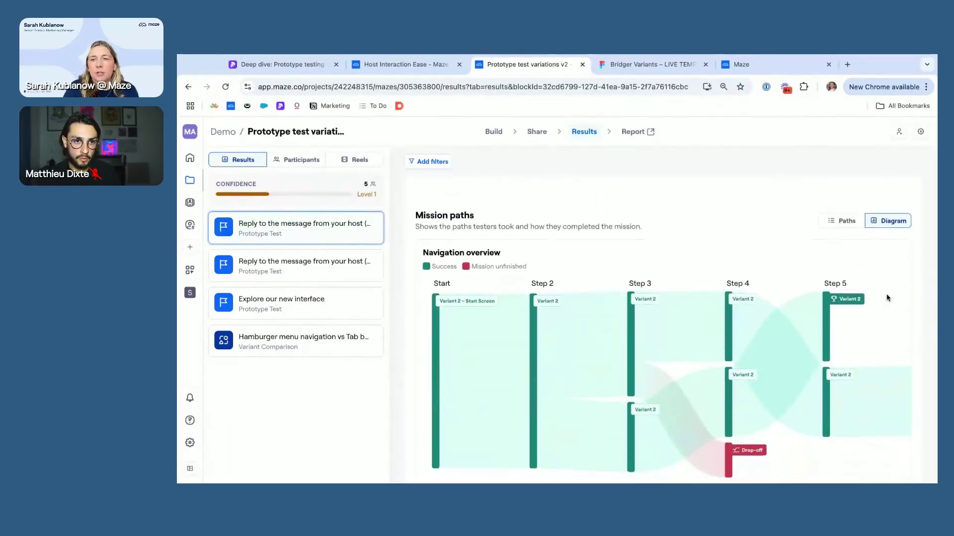
{"action": "scroll", "coordinate": [888, 298], "scroll_direction": "down", "scroll_amount": 1}
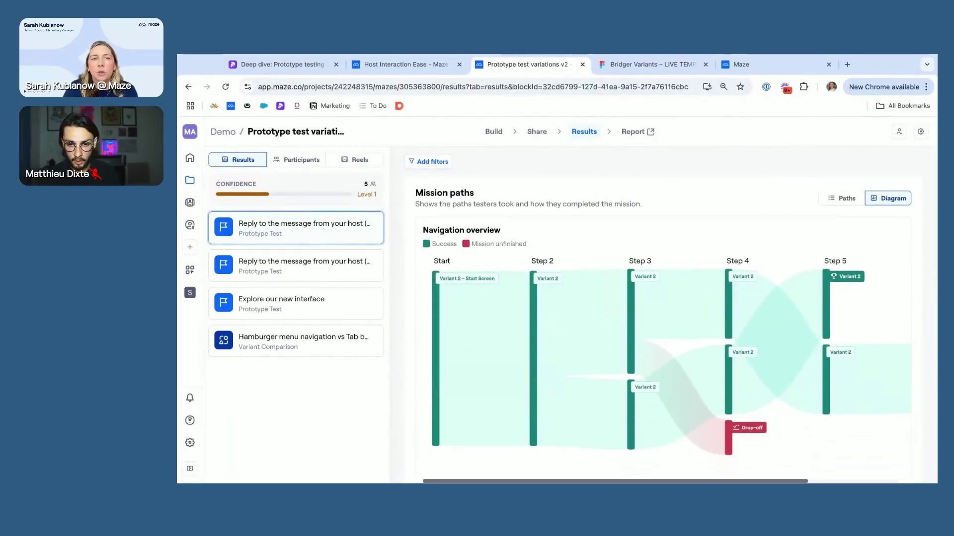
{"action": "left_click", "coordinate": [839, 199]}
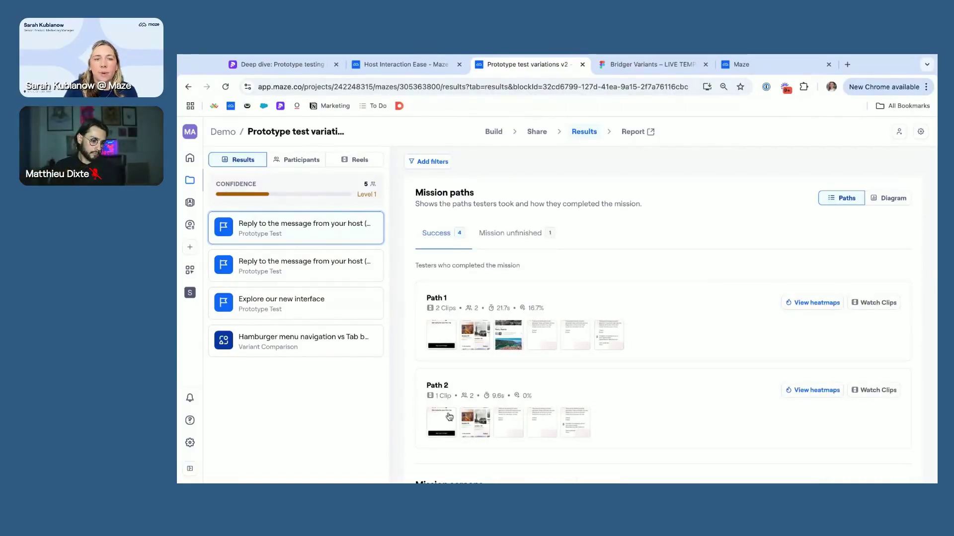
{"action": "scroll", "coordinate": [710, 368], "scroll_direction": "down", "scroll_amount": 1}
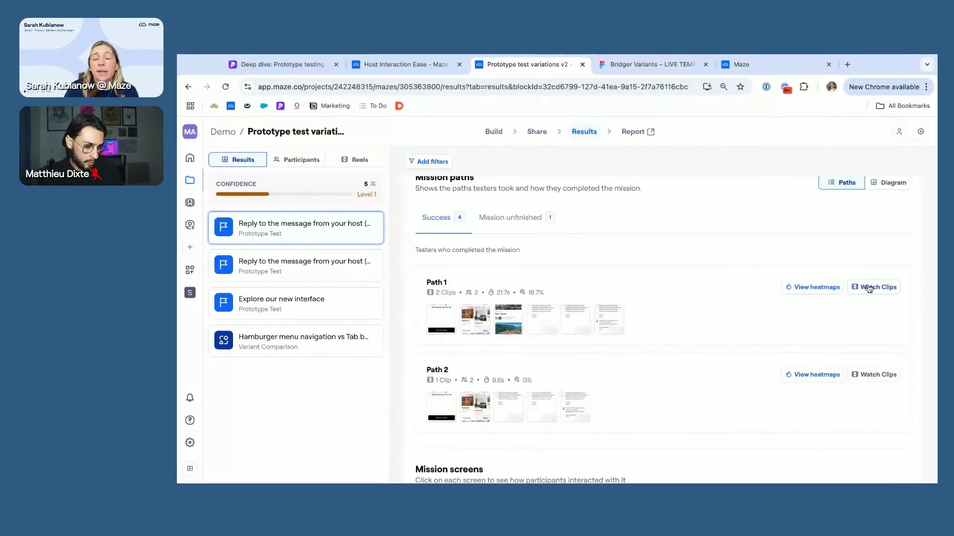
{"action": "left_click", "coordinate": [543, 216]}
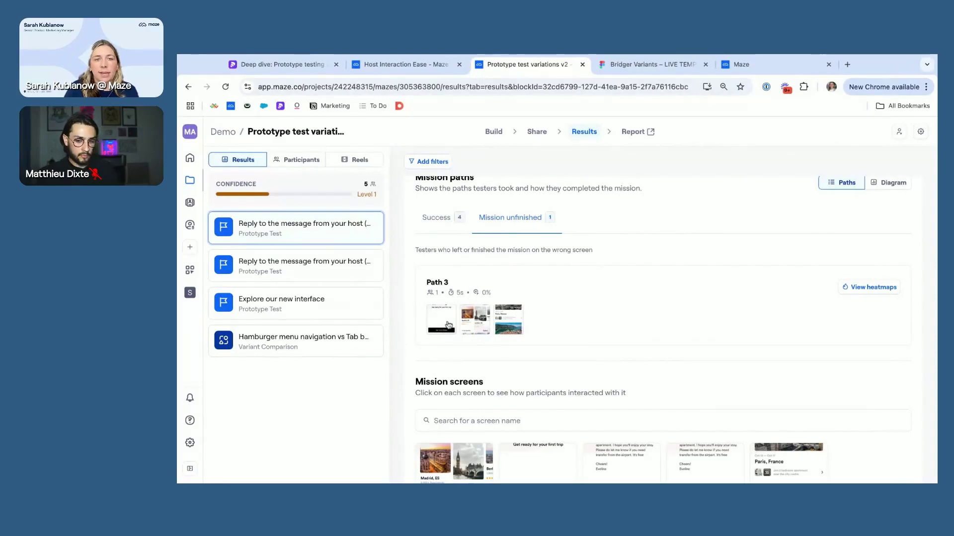
{"action": "scroll", "coordinate": [698, 261], "scroll_direction": "up", "scroll_amount": 1}
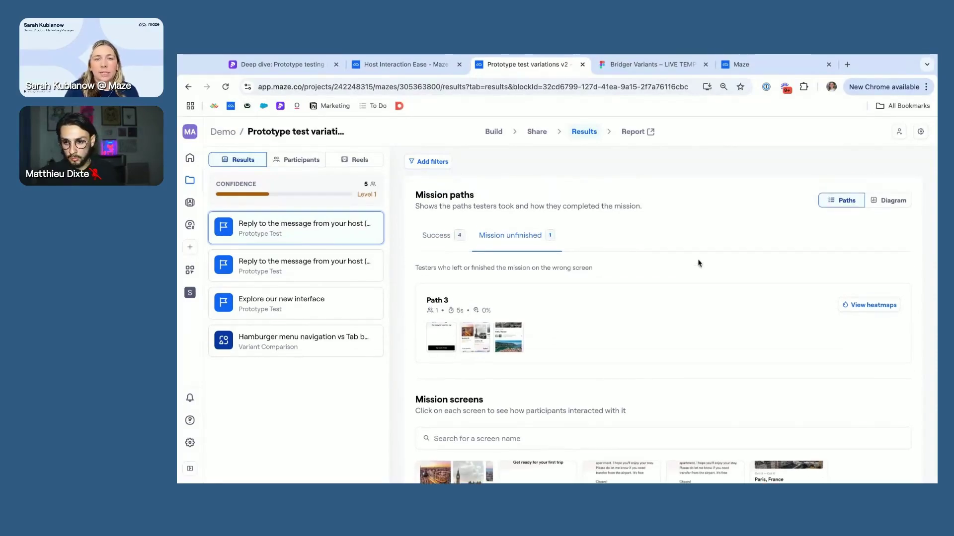
- Switch the mission paths back to the diagram and open the heatmap of the upper Variant 2 screen at Step 3
{"action": "left_click", "coordinate": [893, 208]}
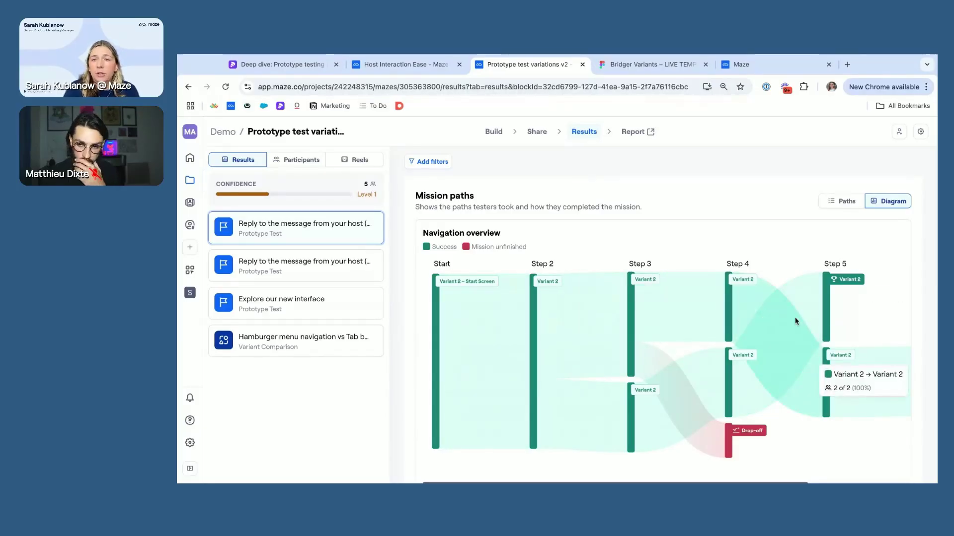
{"action": "mouse_move", "coordinate": [827, 312]}
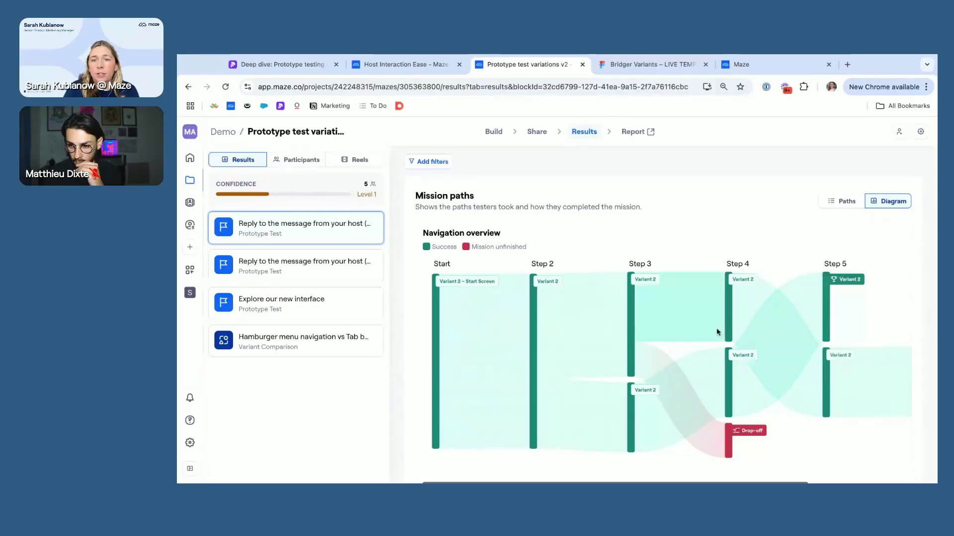
{"action": "mouse_move", "coordinate": [727, 440]}
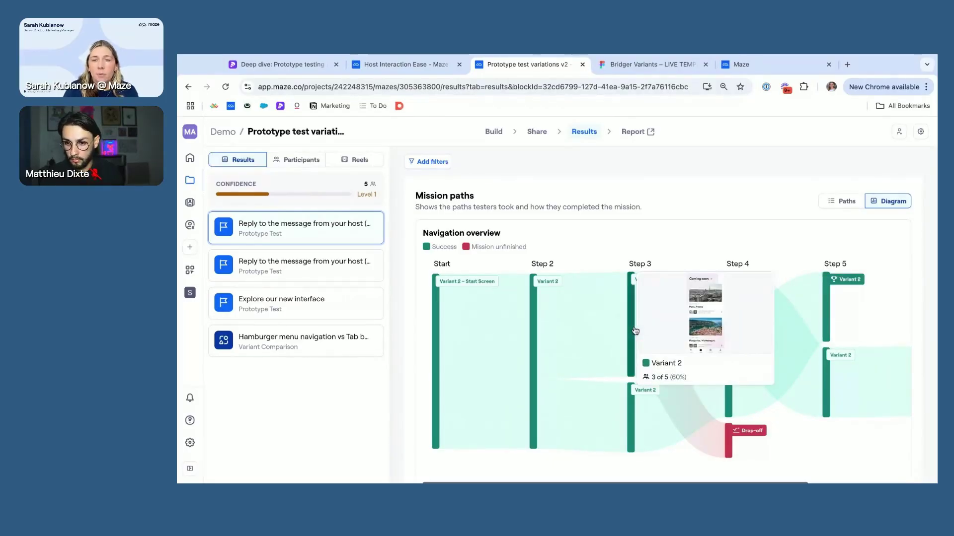
{"action": "left_click", "coordinate": [634, 331]}
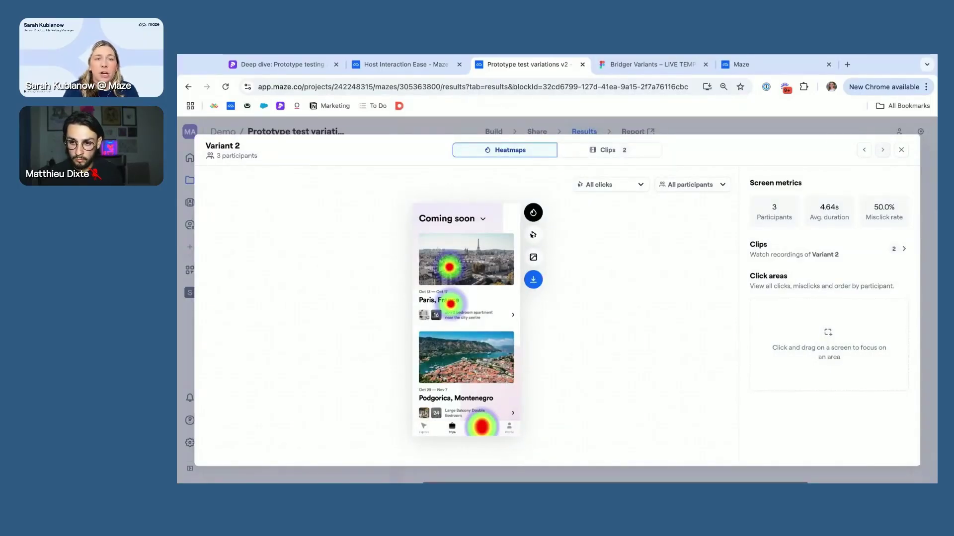
- Compare the Variant 2 screen's clicks view, heatmap and participant clips, and close the screen details
{"action": "left_click", "coordinate": [540, 239]}
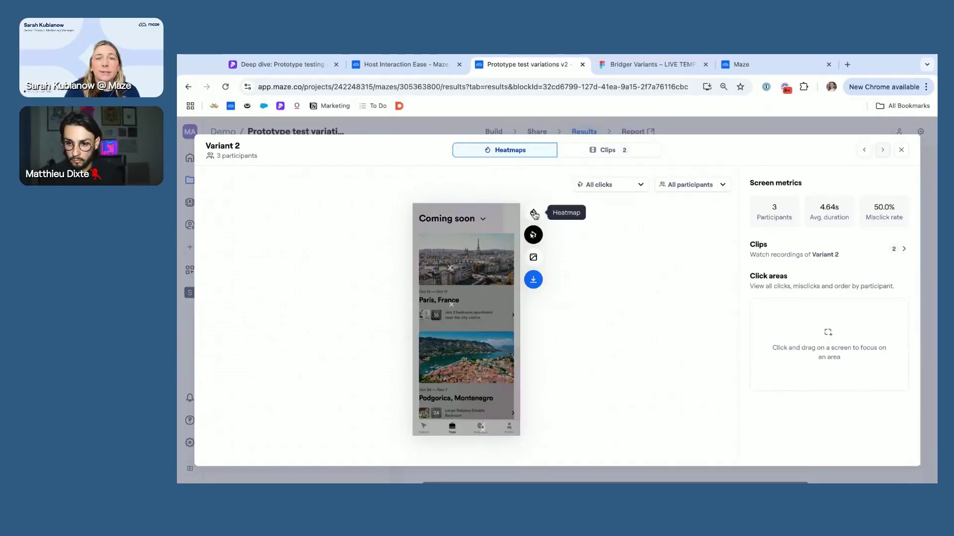
{"action": "left_click", "coordinate": [534, 214]}
{"action": "left_click", "coordinate": [602, 153]}
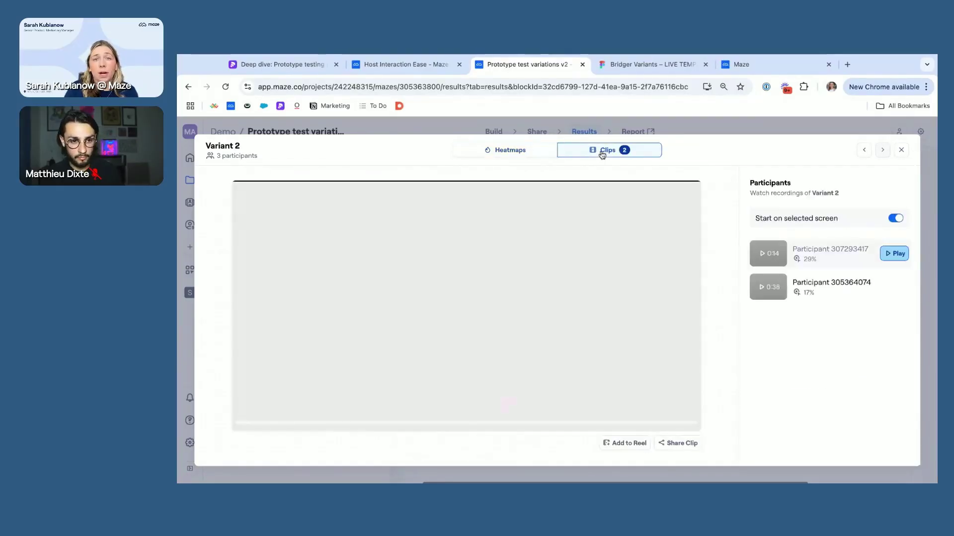
{"action": "left_click", "coordinate": [504, 150]}
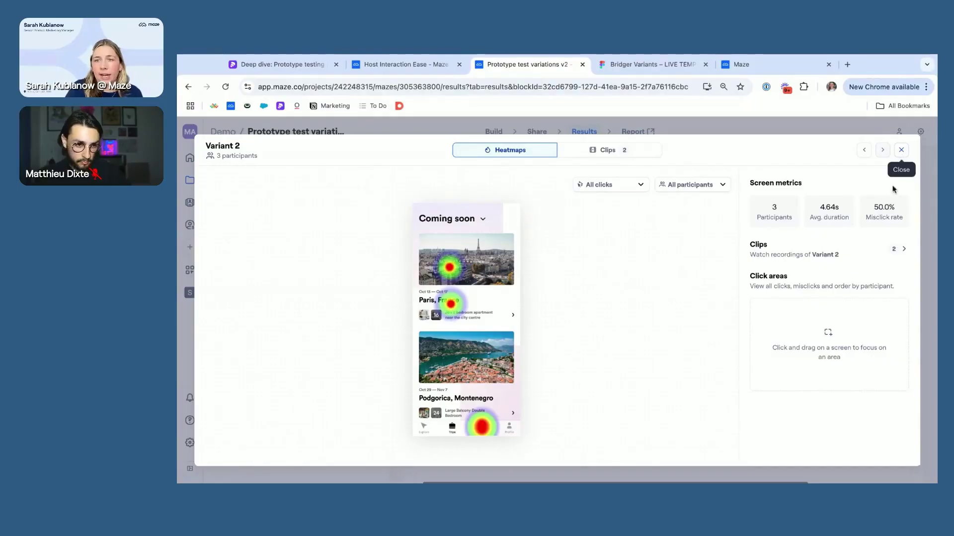
{"action": "left_click", "coordinate": [901, 150]}
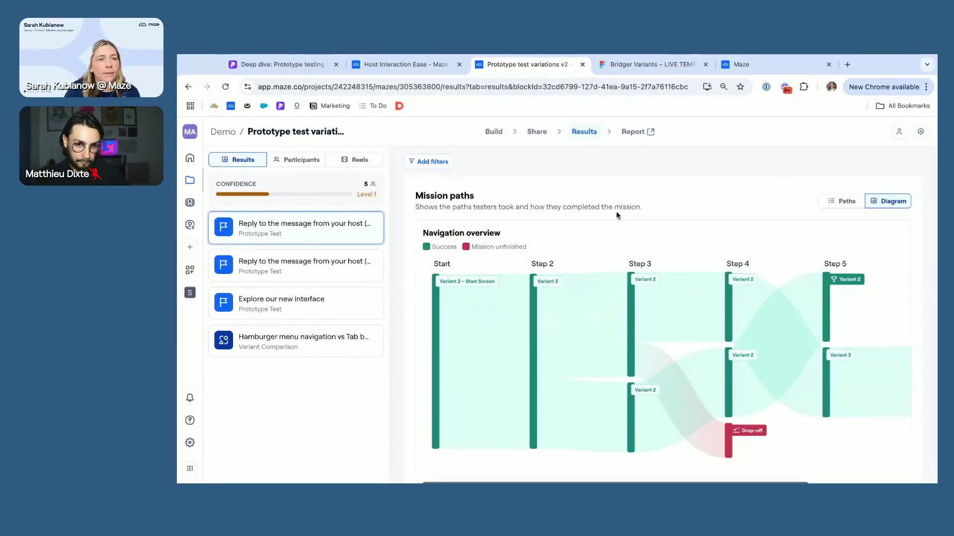
- Check the heatmap of the first Variant 2 screen under Mission screens, close it and review the individual responses
{"action": "scroll", "coordinate": [616, 211], "scroll_direction": "down", "scroll_amount": 5}
{"action": "scroll", "coordinate": [848, 355], "scroll_direction": "down", "scroll_amount": 3}
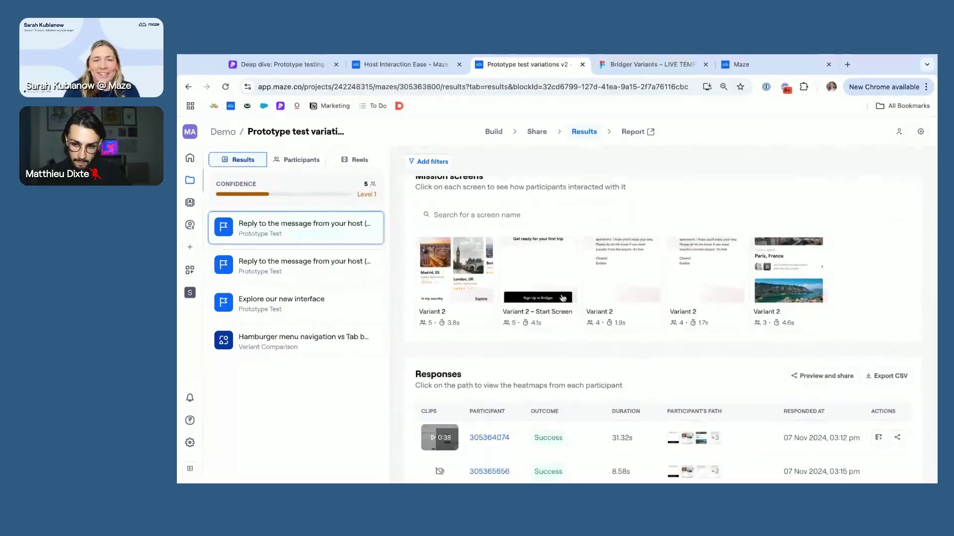
{"action": "scroll", "coordinate": [439, 264], "scroll_direction": "up", "scroll_amount": 2}
{"action": "left_click", "coordinate": [469, 359]}
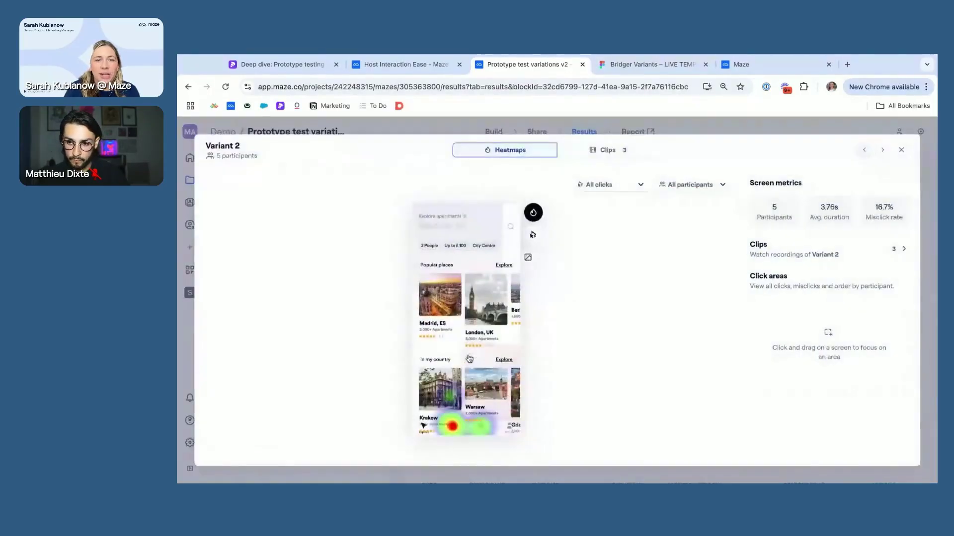
{"action": "left_click", "coordinate": [901, 150]}
{"action": "scroll", "coordinate": [816, 283], "scroll_direction": "down", "scroll_amount": 2}
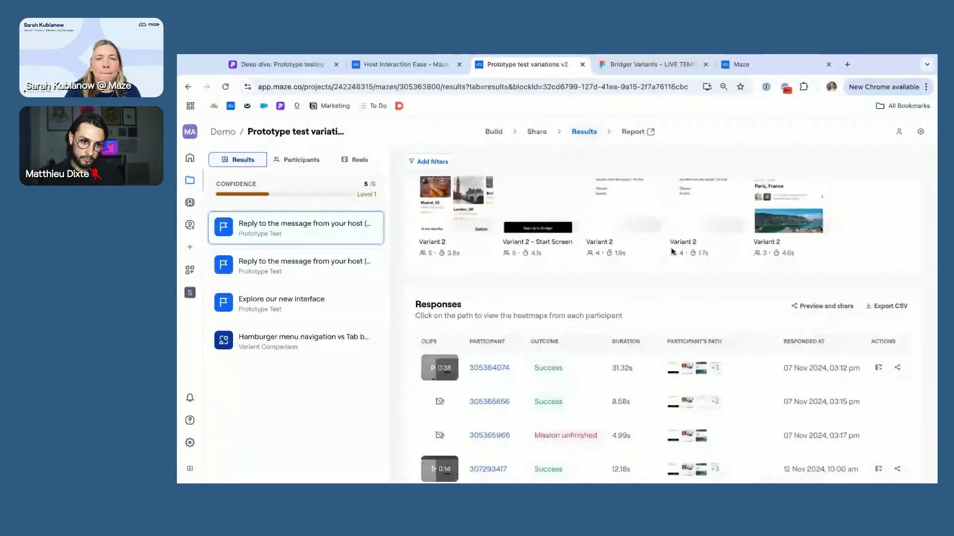
- Open the path-based host reply results and examine the metrics and the navigation overview diagram
{"action": "scroll", "coordinate": [672, 251], "scroll_direction": "up", "scroll_amount": 6}
{"action": "left_click", "coordinate": [279, 266]}
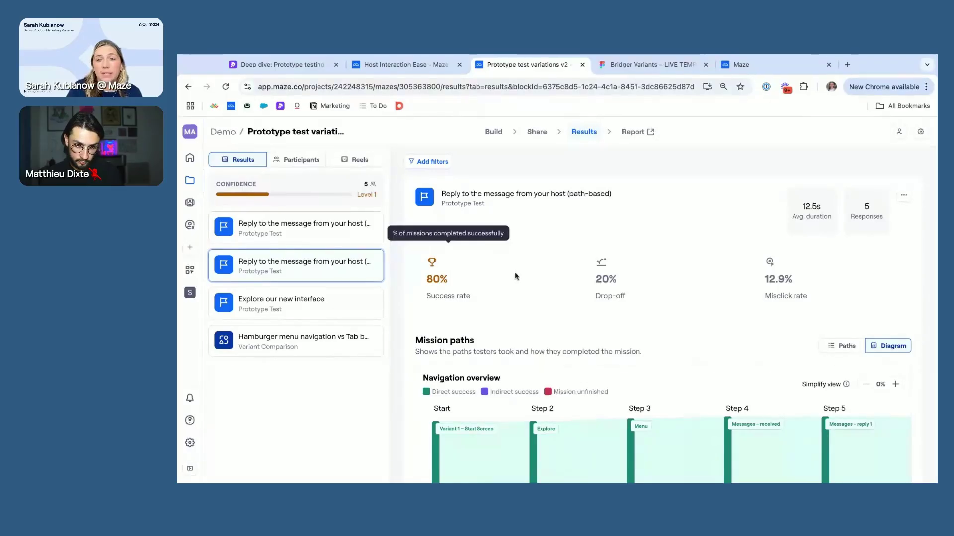
{"action": "scroll", "coordinate": [830, 285], "scroll_direction": "down", "scroll_amount": 3}
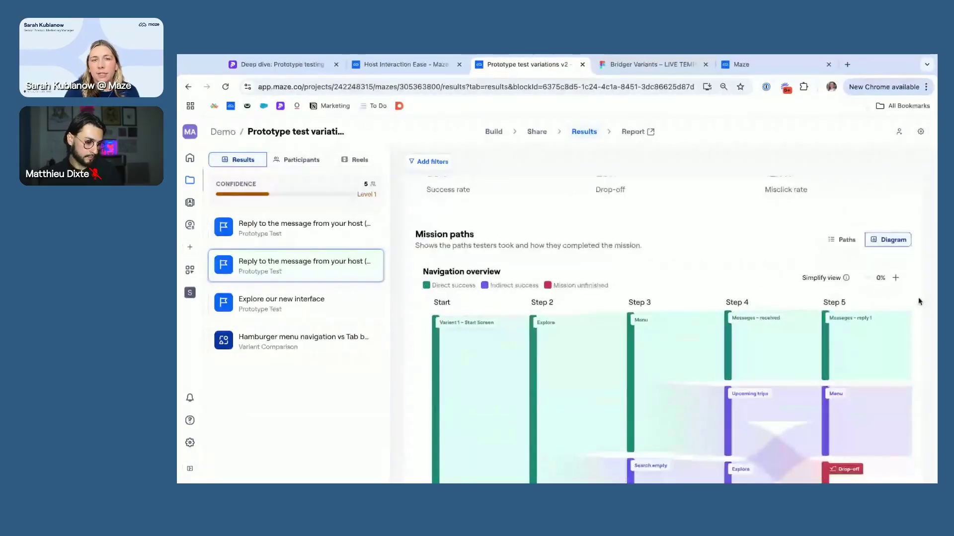
{"action": "scroll", "coordinate": [919, 302], "scroll_direction": "down", "scroll_amount": 1}
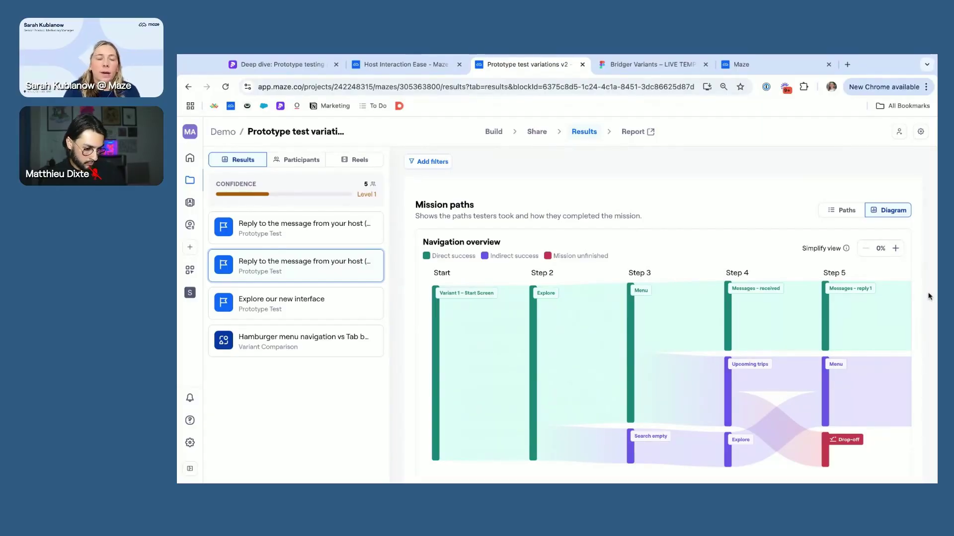
- Show the path-based test's mission paths as a list and review the direct success, indirect success and unfinished paths
{"action": "left_click", "coordinate": [840, 210]}
{"action": "left_click", "coordinate": [527, 245]}
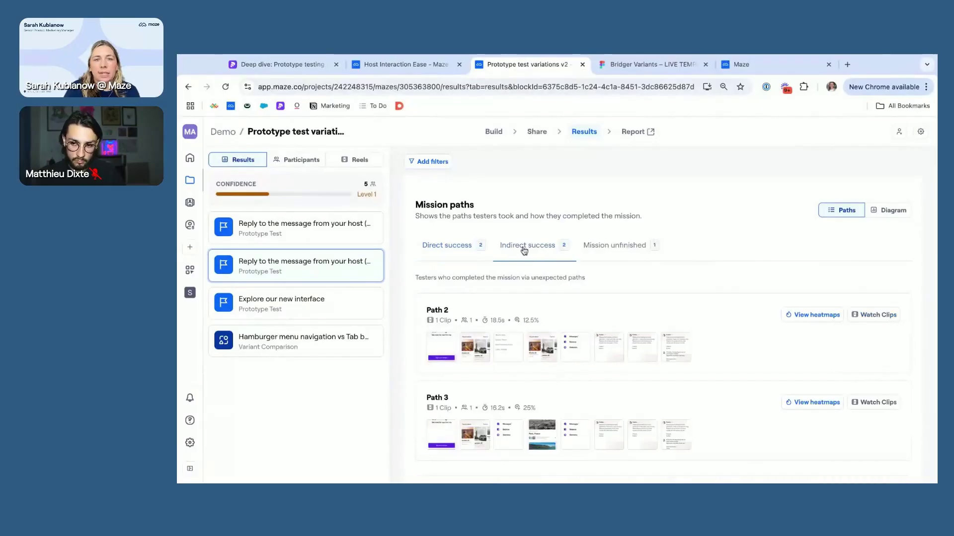
{"action": "left_click", "coordinate": [614, 254]}
{"action": "left_click", "coordinate": [505, 251]}
{"action": "left_click", "coordinate": [453, 252]}
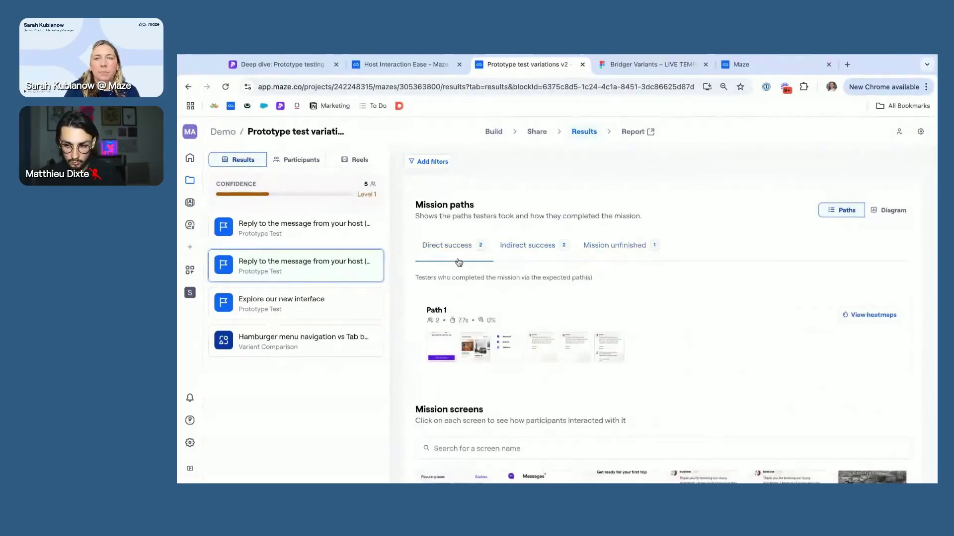
- Return the path-based mission paths to the diagram and inspect the Upcoming trips screen at Step 4
{"action": "left_click", "coordinate": [890, 211]}
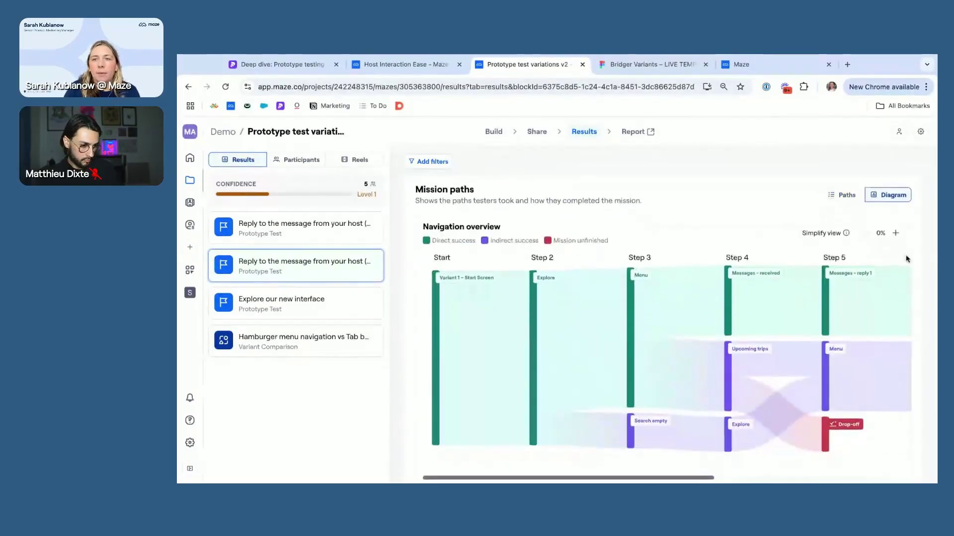
{"action": "scroll", "coordinate": [907, 258], "scroll_direction": "down", "scroll_amount": 1}
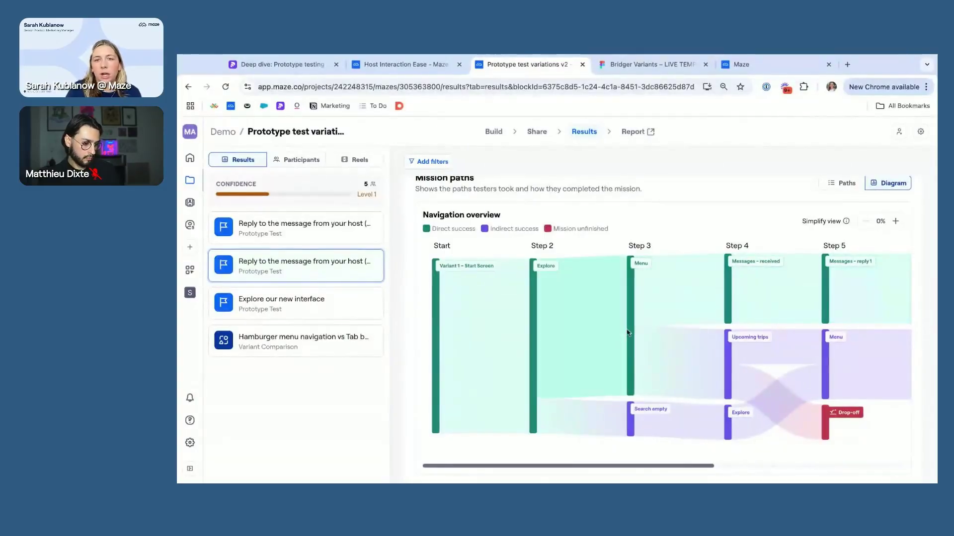
{"action": "mouse_move", "coordinate": [727, 379]}
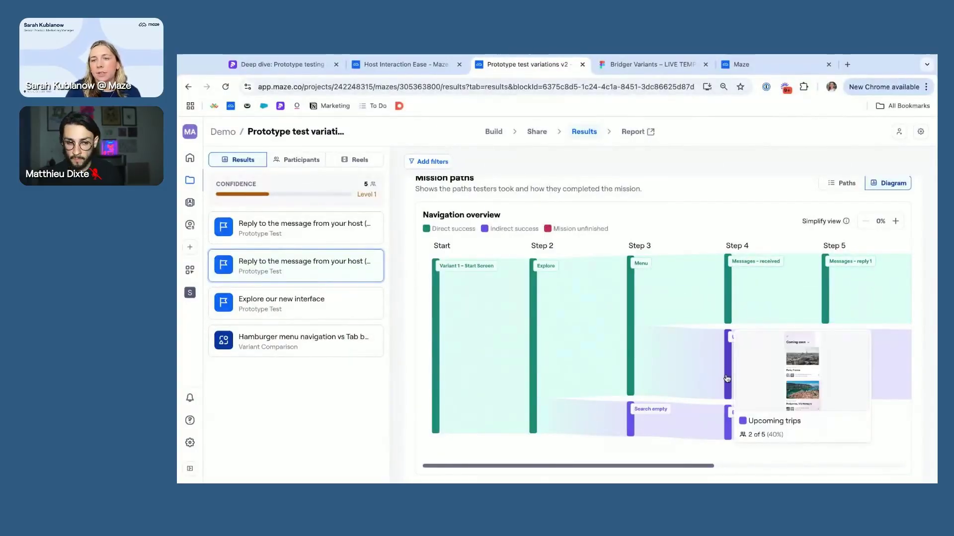
- Open the results of the "Explore our new interface" prototype test and examine its navigation overview diagram
{"action": "scroll", "coordinate": [922, 314], "scroll_direction": "down", "scroll_amount": 3}
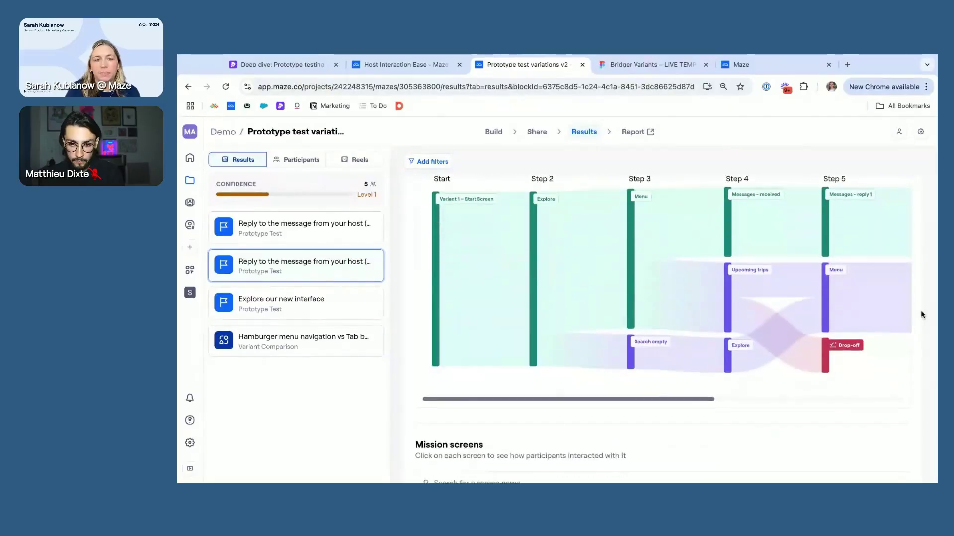
{"action": "scroll", "coordinate": [922, 315], "scroll_direction": "down", "scroll_amount": 3}
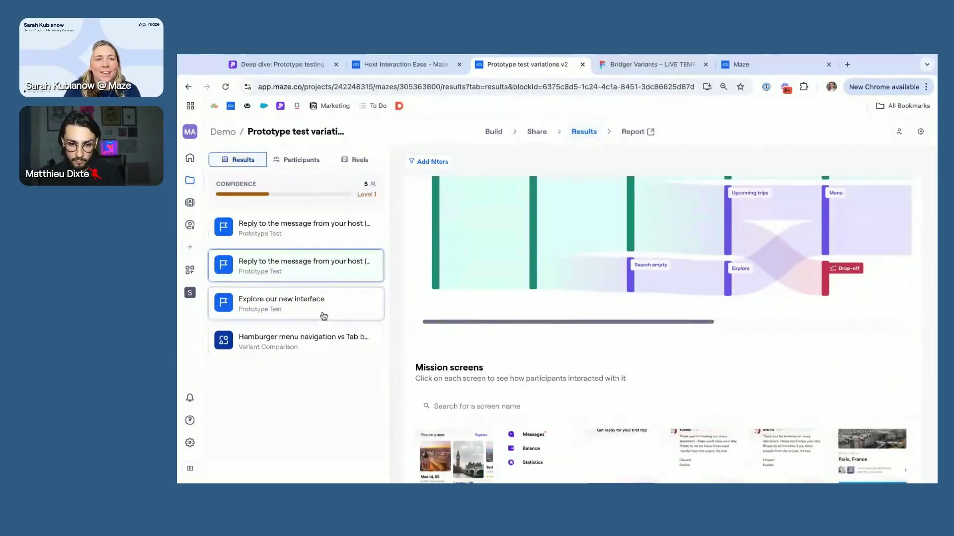
{"action": "left_click", "coordinate": [323, 316]}
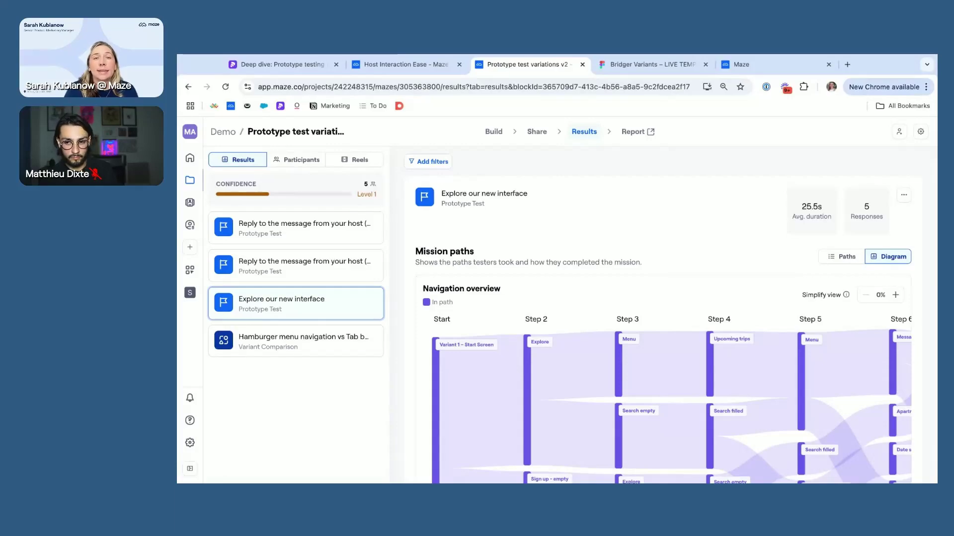
{"action": "scroll", "coordinate": [538, 202], "scroll_direction": "down", "scroll_amount": 1}
{"action": "scroll", "coordinate": [537, 202], "scroll_direction": "up", "scroll_amount": 1}
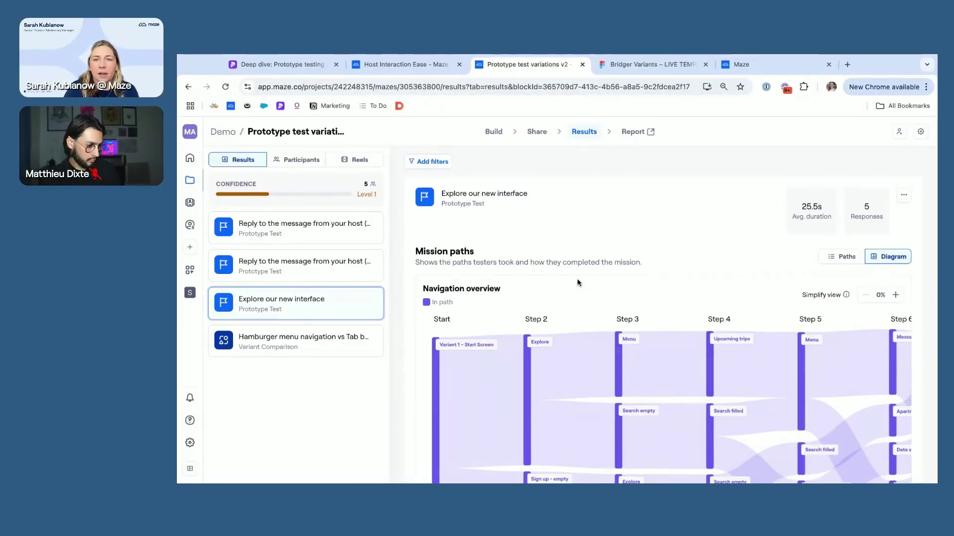
{"action": "scroll", "coordinate": [719, 298], "scroll_direction": "down", "scroll_amount": 1}
{"action": "scroll", "coordinate": [411, 299], "scroll_direction": "down", "scroll_amount": 1}
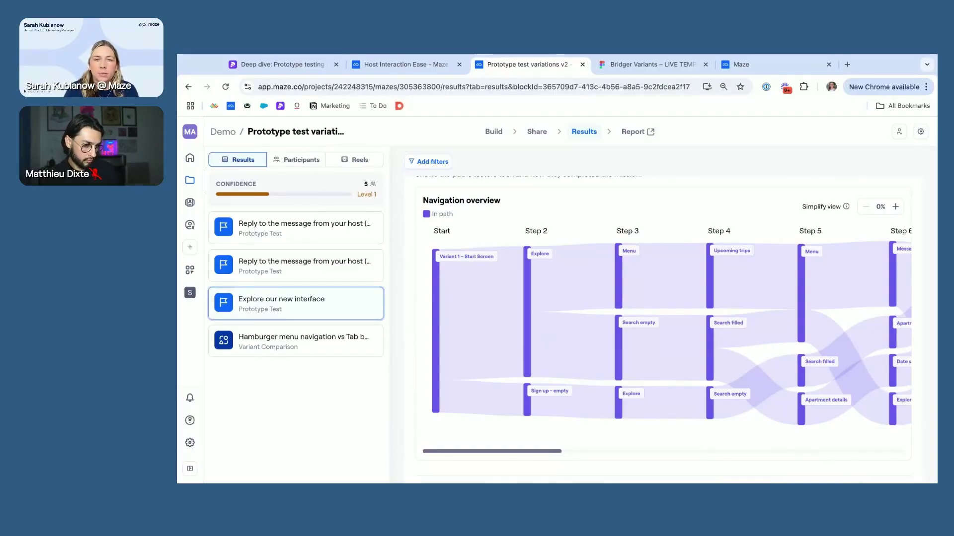
- Inspect the heatmap and individual clicks on Variant 1 – Start Screen, and try to view the clips of the Search empty screen
{"action": "left_click", "coordinate": [436, 295]}
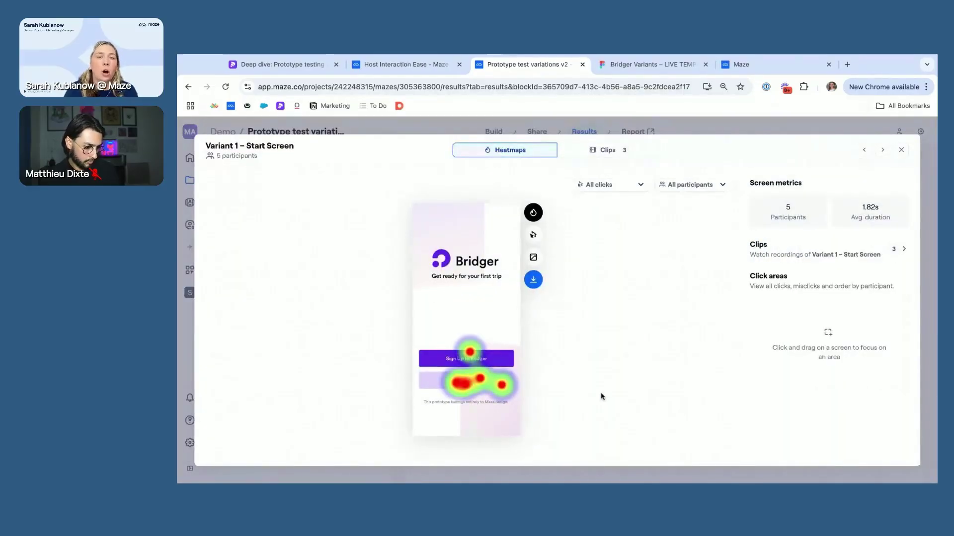
{"action": "left_click", "coordinate": [533, 235]}
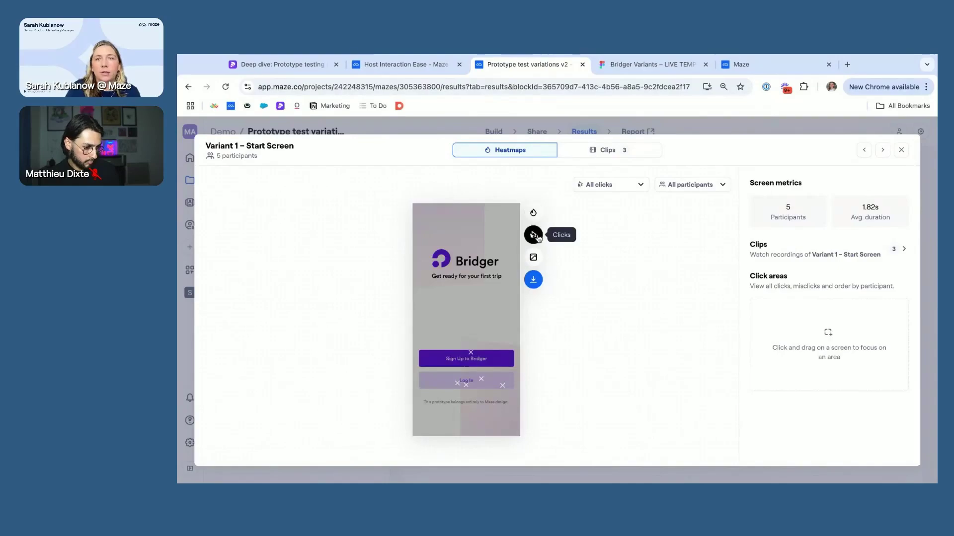
{"action": "left_click", "coordinate": [881, 150]}
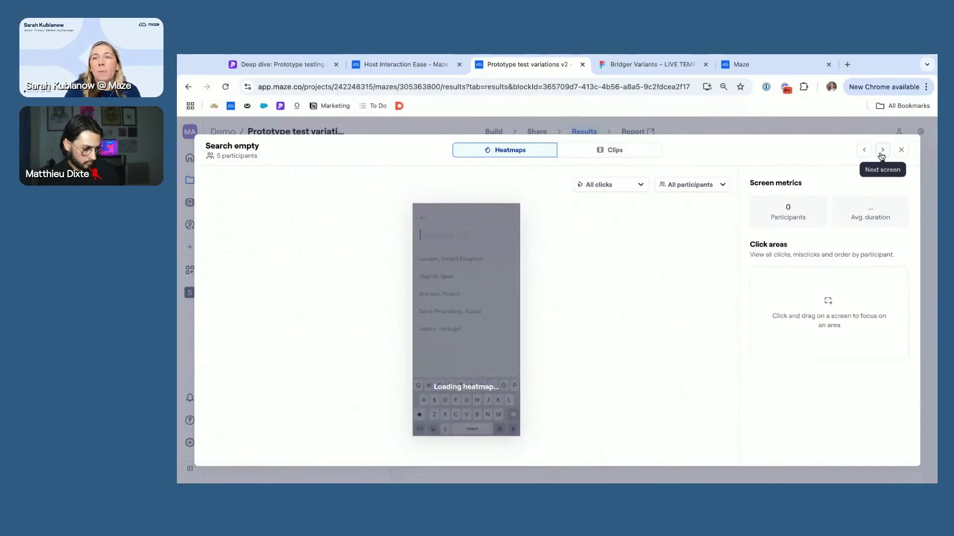
{"action": "left_click", "coordinate": [653, 150]}
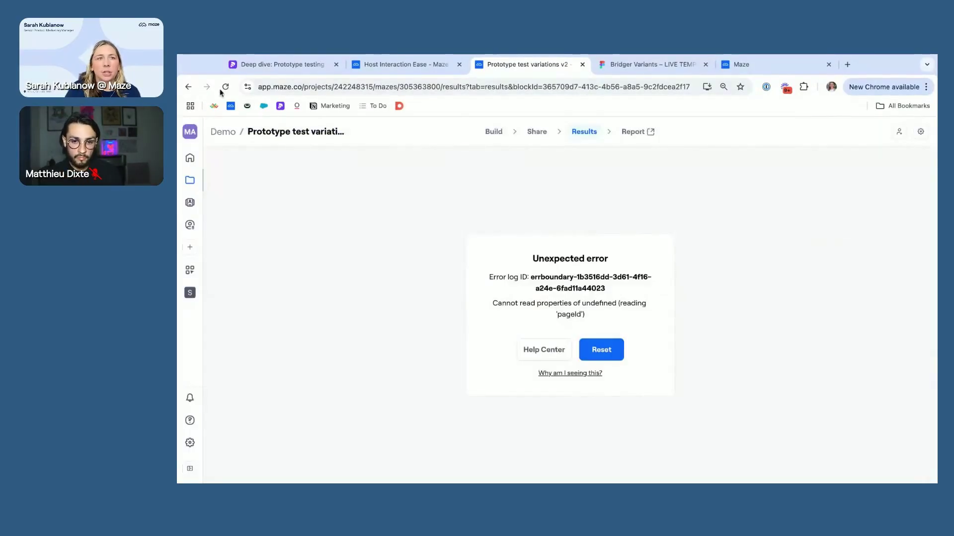
- Reload the results page and review the mission screens and individual responses of the free exploration test
{"action": "left_click", "coordinate": [225, 88]}
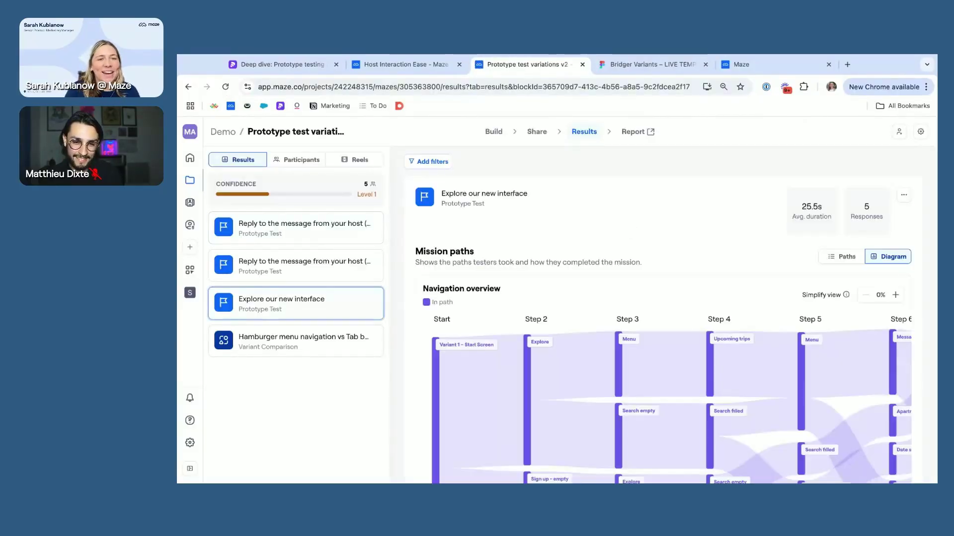
{"action": "scroll", "coordinate": [870, 298], "scroll_direction": "down", "scroll_amount": 5}
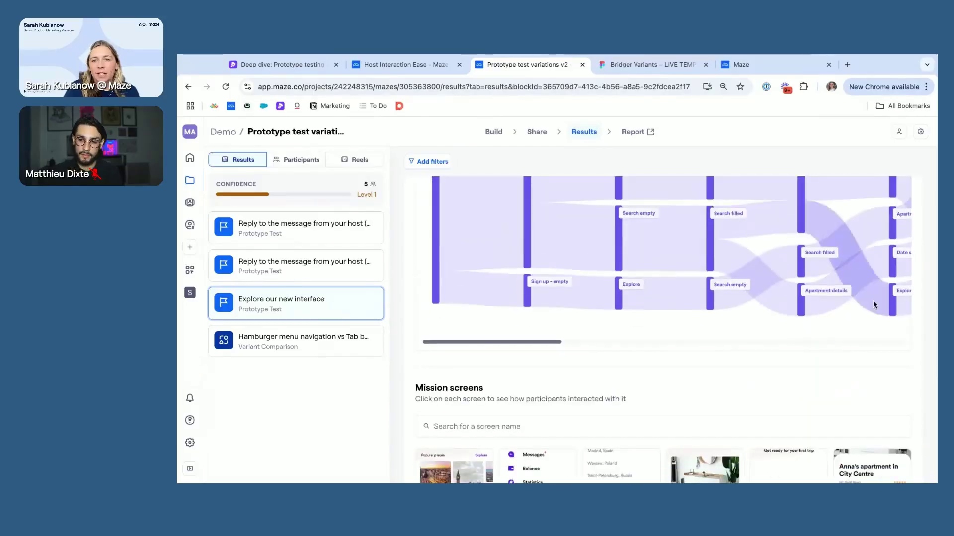
{"action": "scroll", "coordinate": [881, 387], "scroll_direction": "down", "scroll_amount": 2}
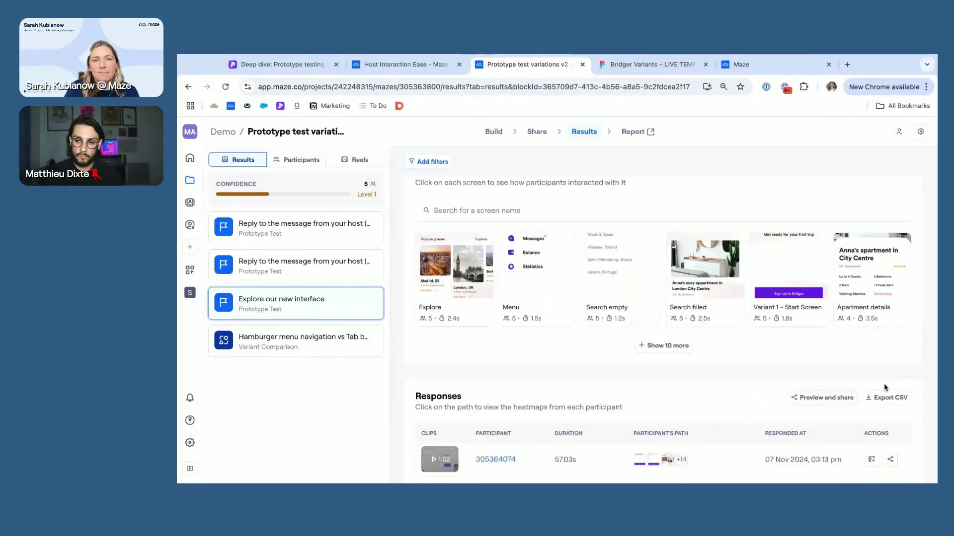
{"action": "scroll", "coordinate": [901, 376], "scroll_direction": "down", "scroll_amount": 2}
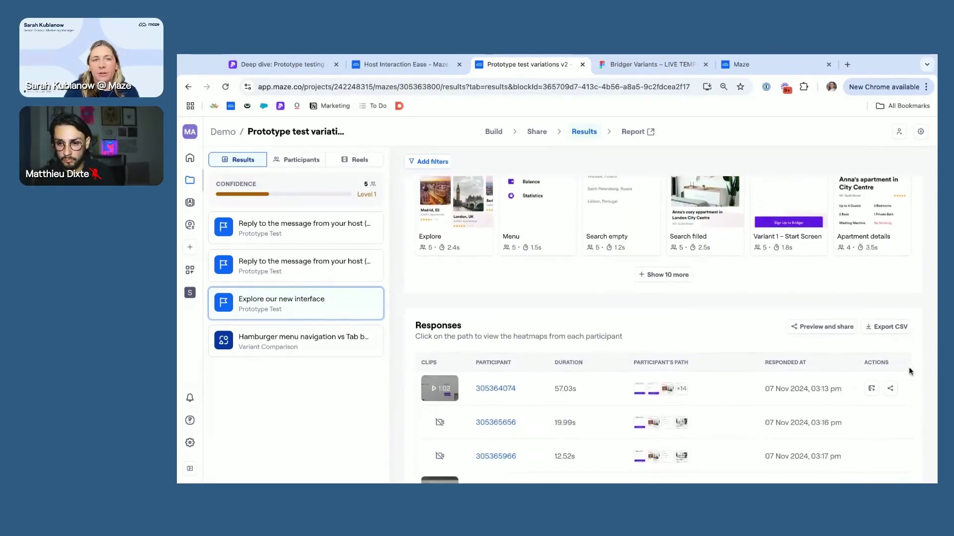
{"action": "scroll", "coordinate": [911, 371], "scroll_direction": "up", "scroll_amount": 3}
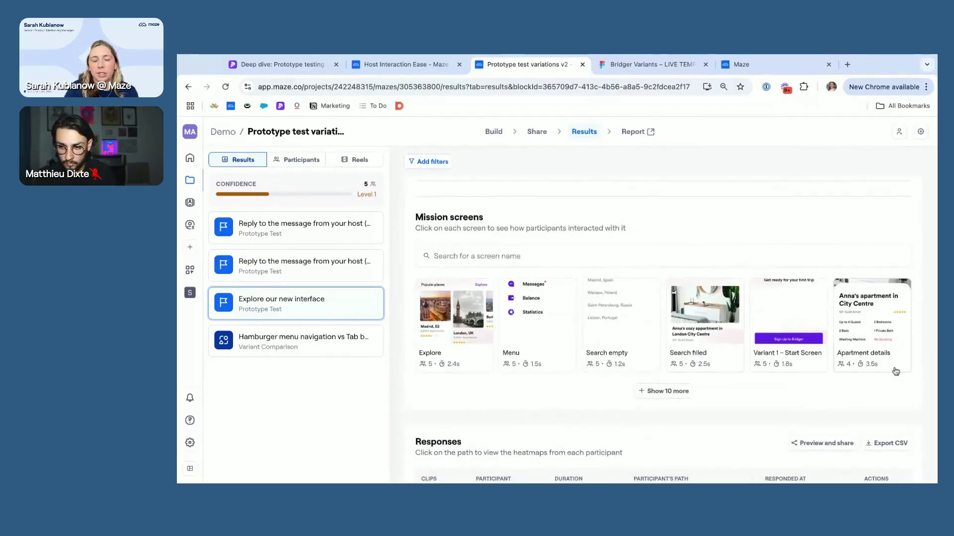
- Open the "Hamburger menu navigation vs Tab bar menu navigation" comparison and view the hamburger variant's host reply test results
{"action": "left_click", "coordinate": [271, 347]}
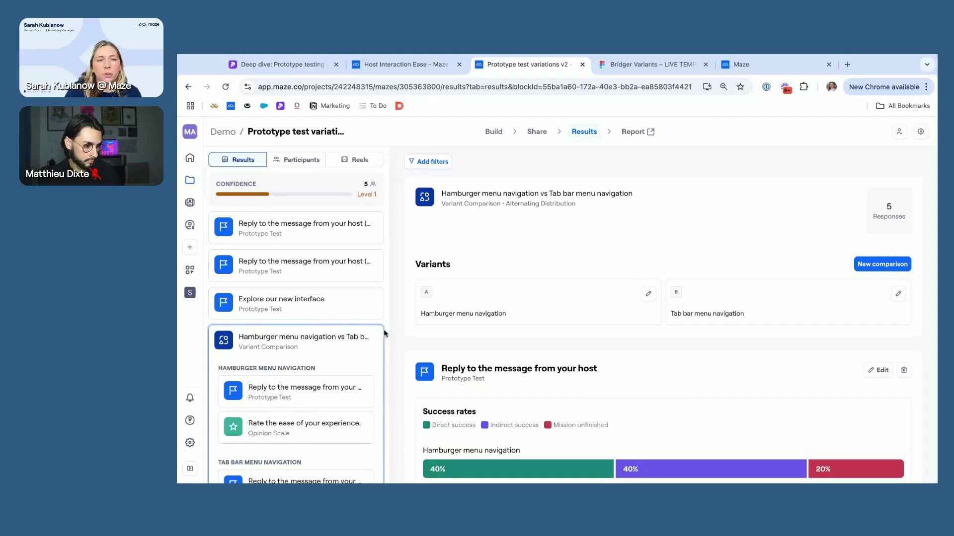
{"action": "scroll", "coordinate": [359, 338], "scroll_direction": "down", "scroll_amount": 1}
{"action": "scroll", "coordinate": [359, 338], "scroll_direction": "down", "scroll_amount": 2}
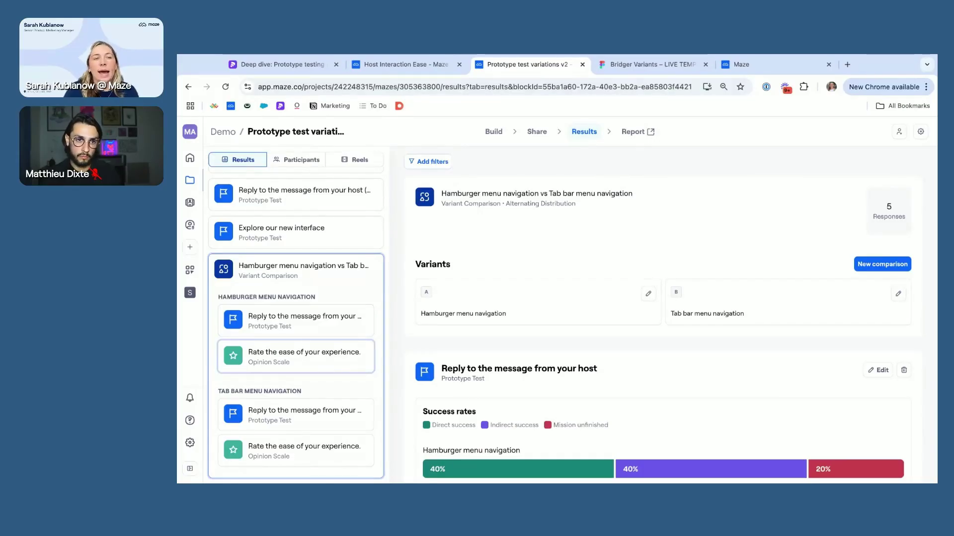
{"action": "left_click", "coordinate": [329, 318]}
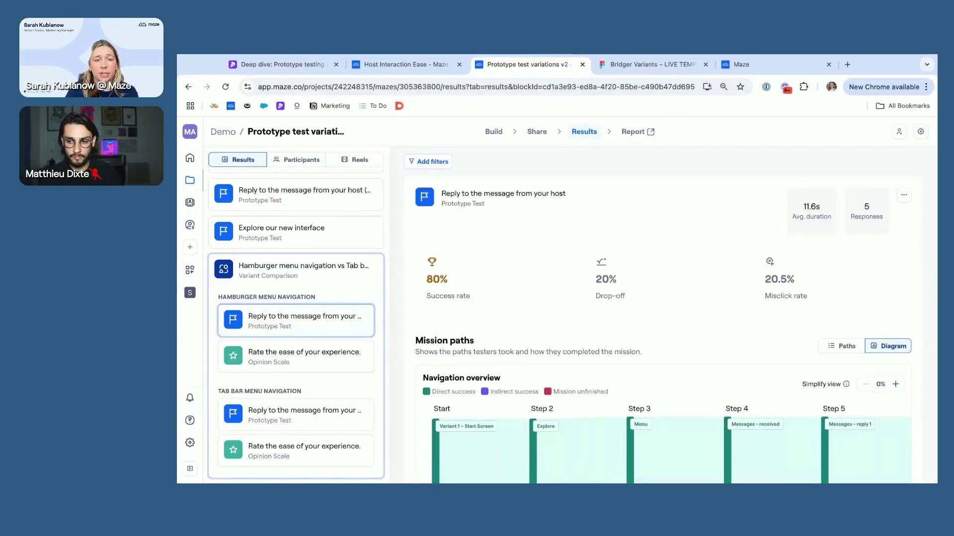
- Return to the variant comparison overview and compare both variants' success rates, misclick rates, average durations and average ease ratings
{"action": "left_click", "coordinate": [323, 267]}
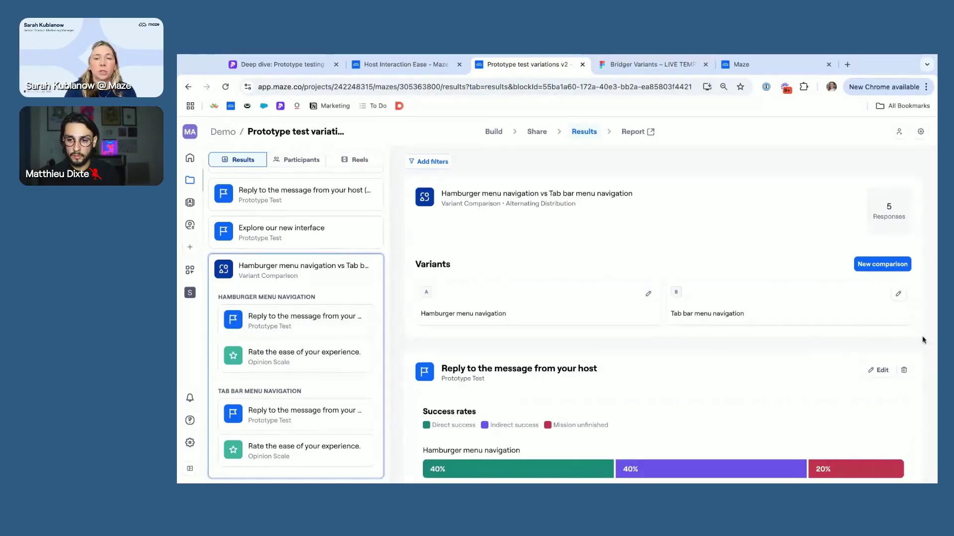
{"action": "scroll", "coordinate": [923, 340], "scroll_direction": "down", "scroll_amount": 2}
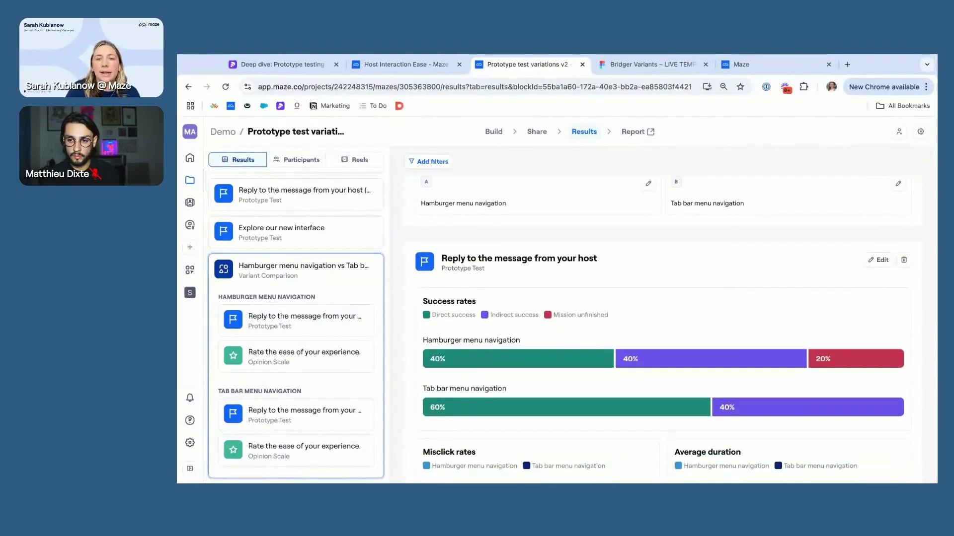
{"action": "scroll", "coordinate": [922, 339], "scroll_direction": "down", "scroll_amount": 1}
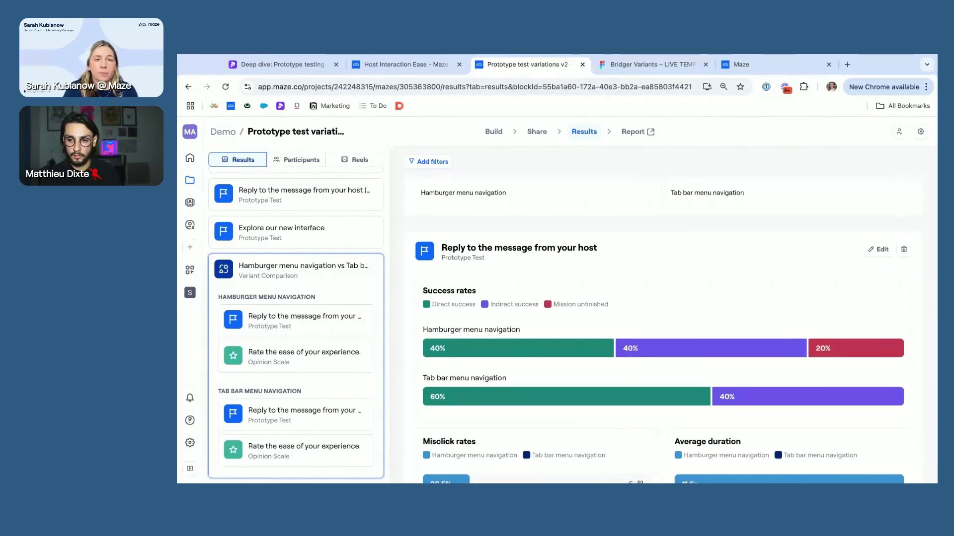
{"action": "scroll", "coordinate": [660, 318], "scroll_direction": "down", "scroll_amount": 1}
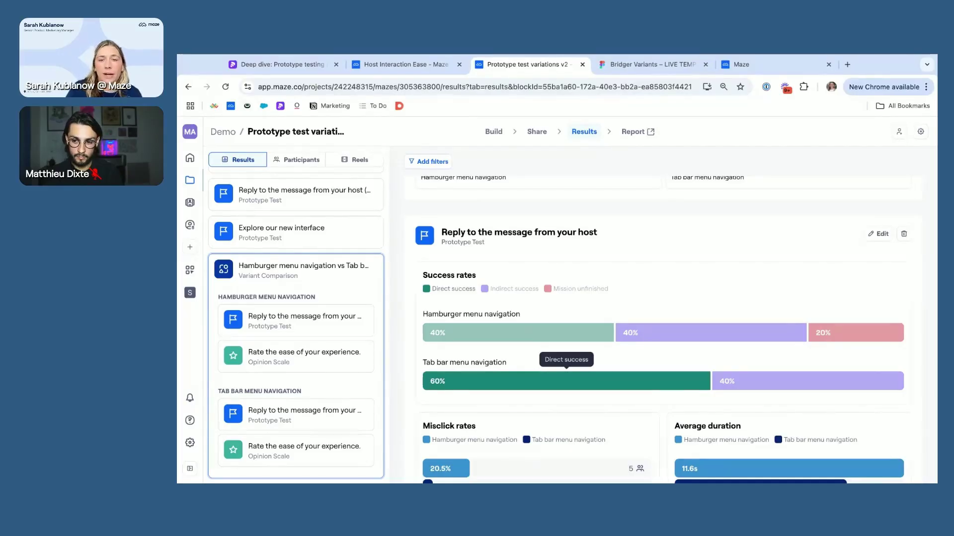
{"action": "scroll", "coordinate": [597, 374], "scroll_direction": "down", "scroll_amount": 2}
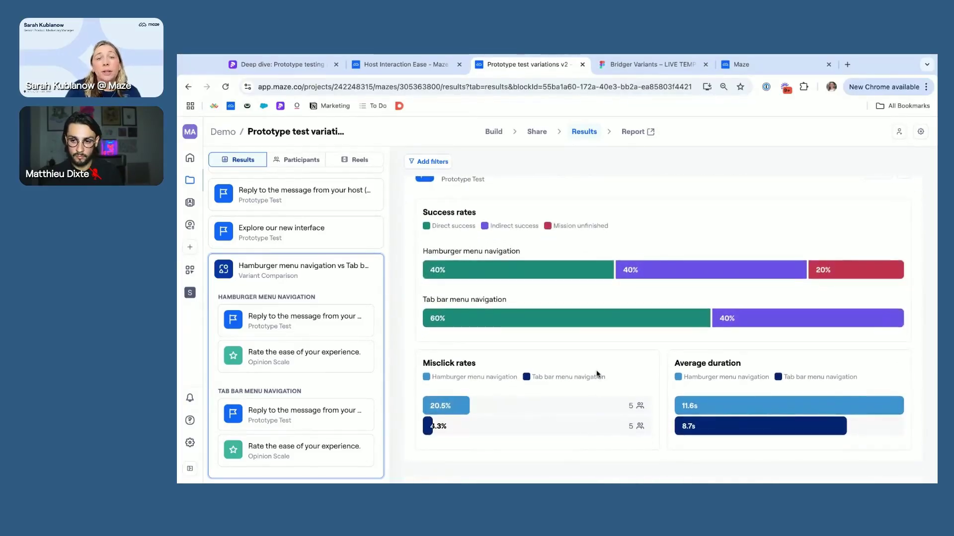
{"action": "scroll", "coordinate": [597, 374], "scroll_direction": "down", "scroll_amount": 1}
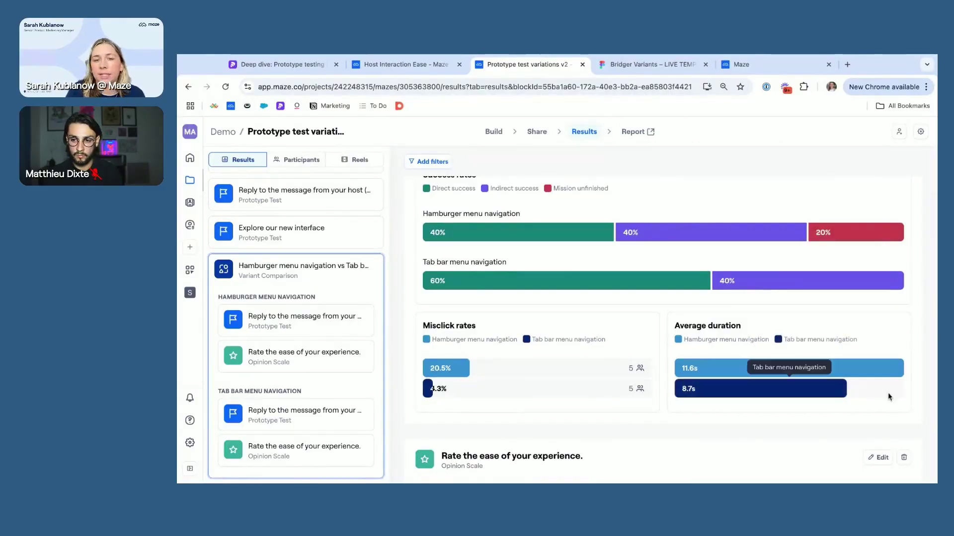
{"action": "scroll", "coordinate": [889, 396], "scroll_direction": "down", "scroll_amount": 3}
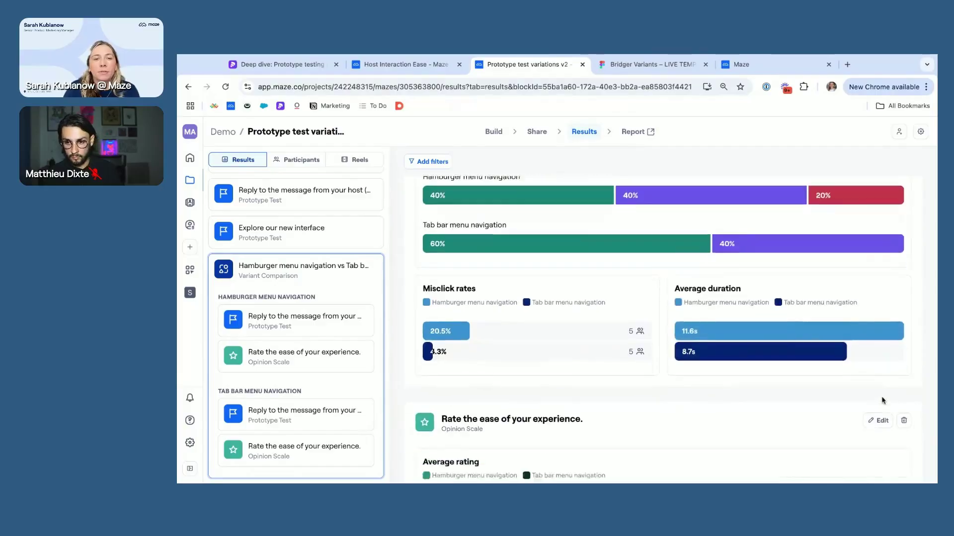
{"action": "scroll", "coordinate": [883, 401], "scroll_direction": "down", "scroll_amount": 2}
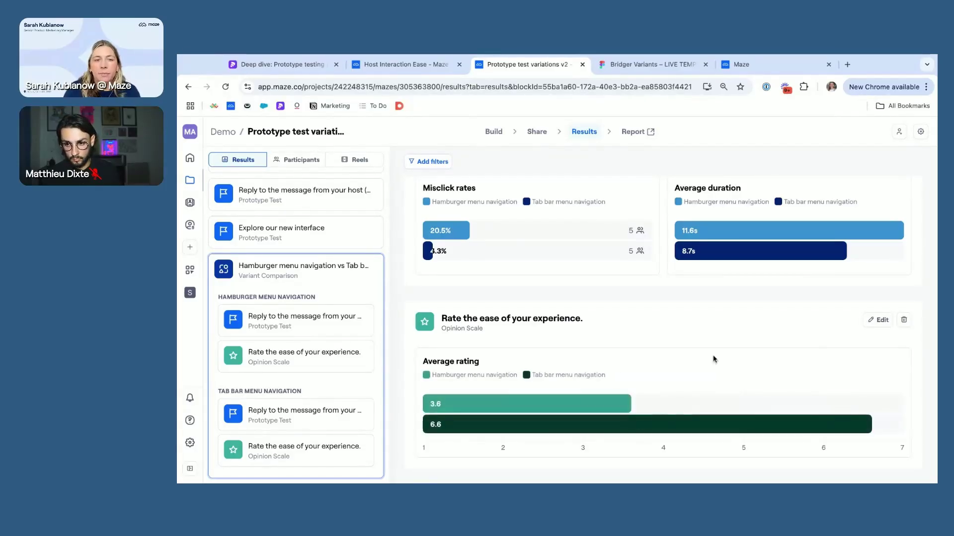
{"action": "scroll", "coordinate": [713, 359], "scroll_direction": "up", "scroll_amount": 5}
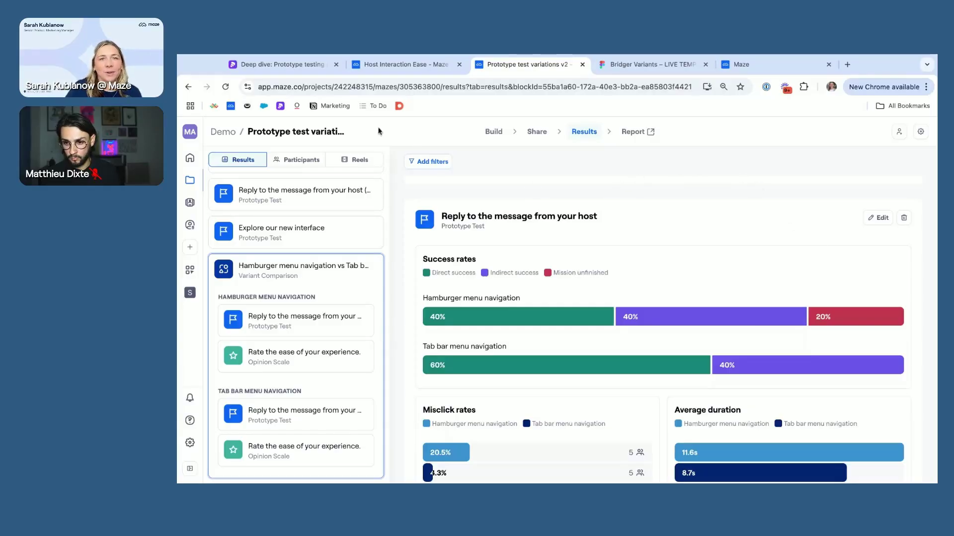
- Switch to the Pitch presentation, show it full screen and advance to the "Choosing the right testing method for your goals" slide
{"action": "left_click", "coordinate": [306, 66]}
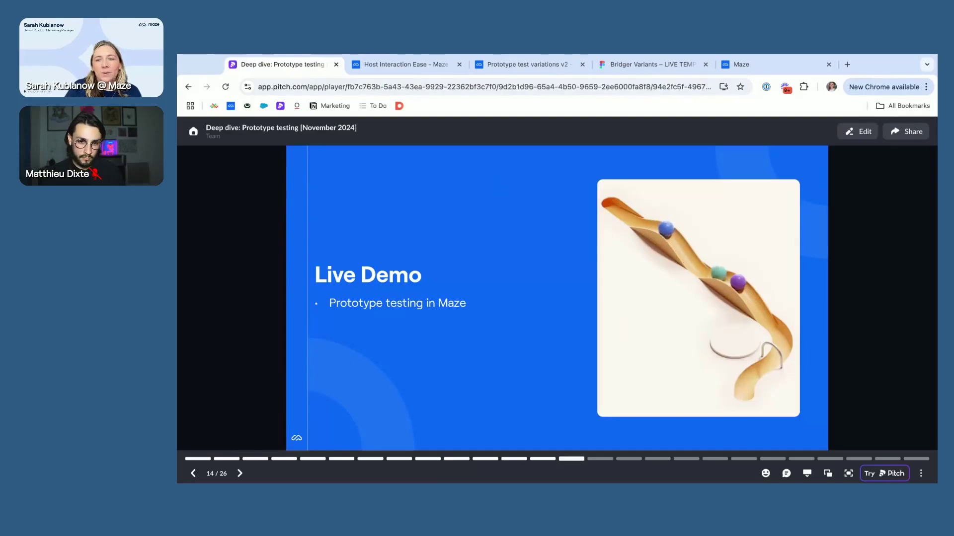
{"action": "left_click", "coordinate": [849, 473]}
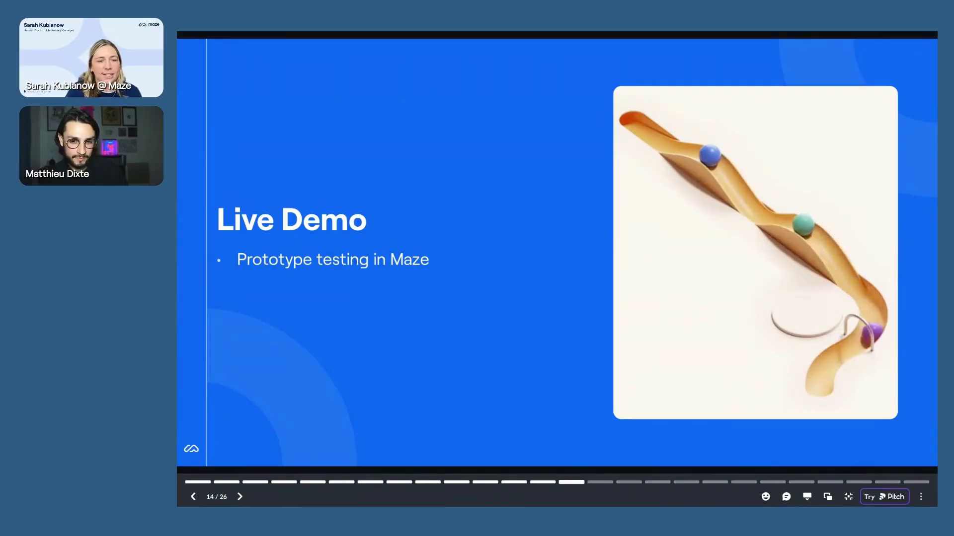
{"action": "left_click", "coordinate": [238, 501]}
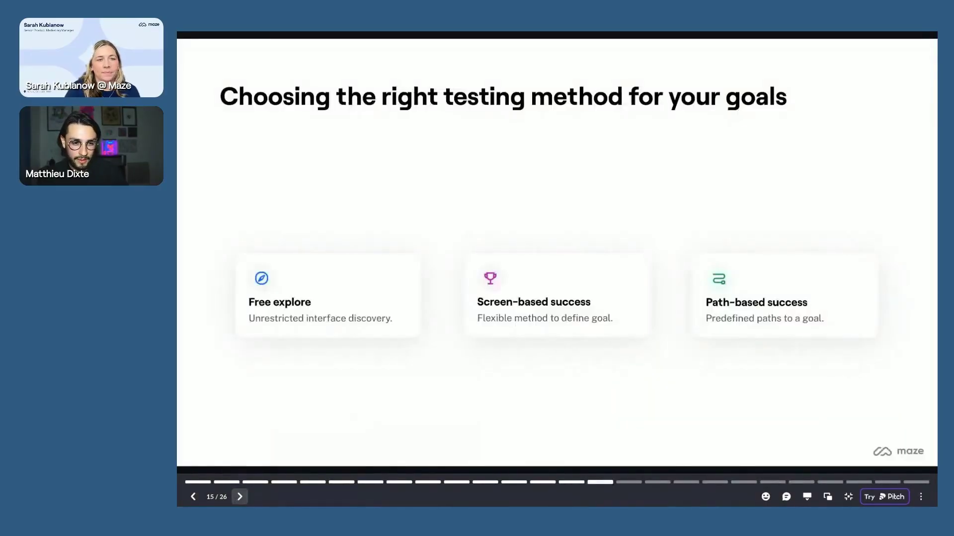